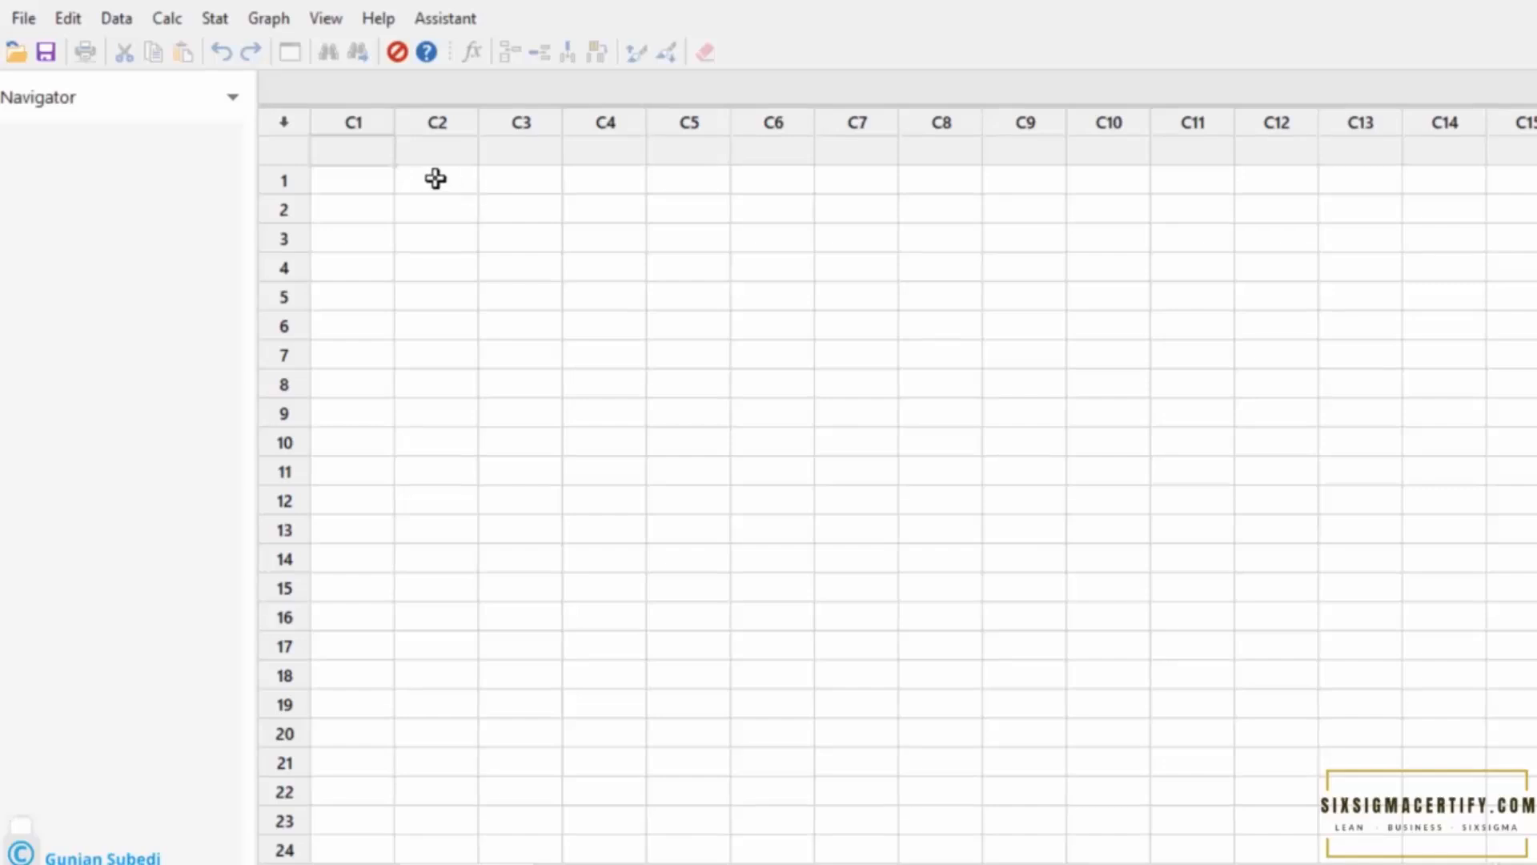
Start a new factorial design and choose the 2-level factorial (default generators) design type.
click(214, 19)
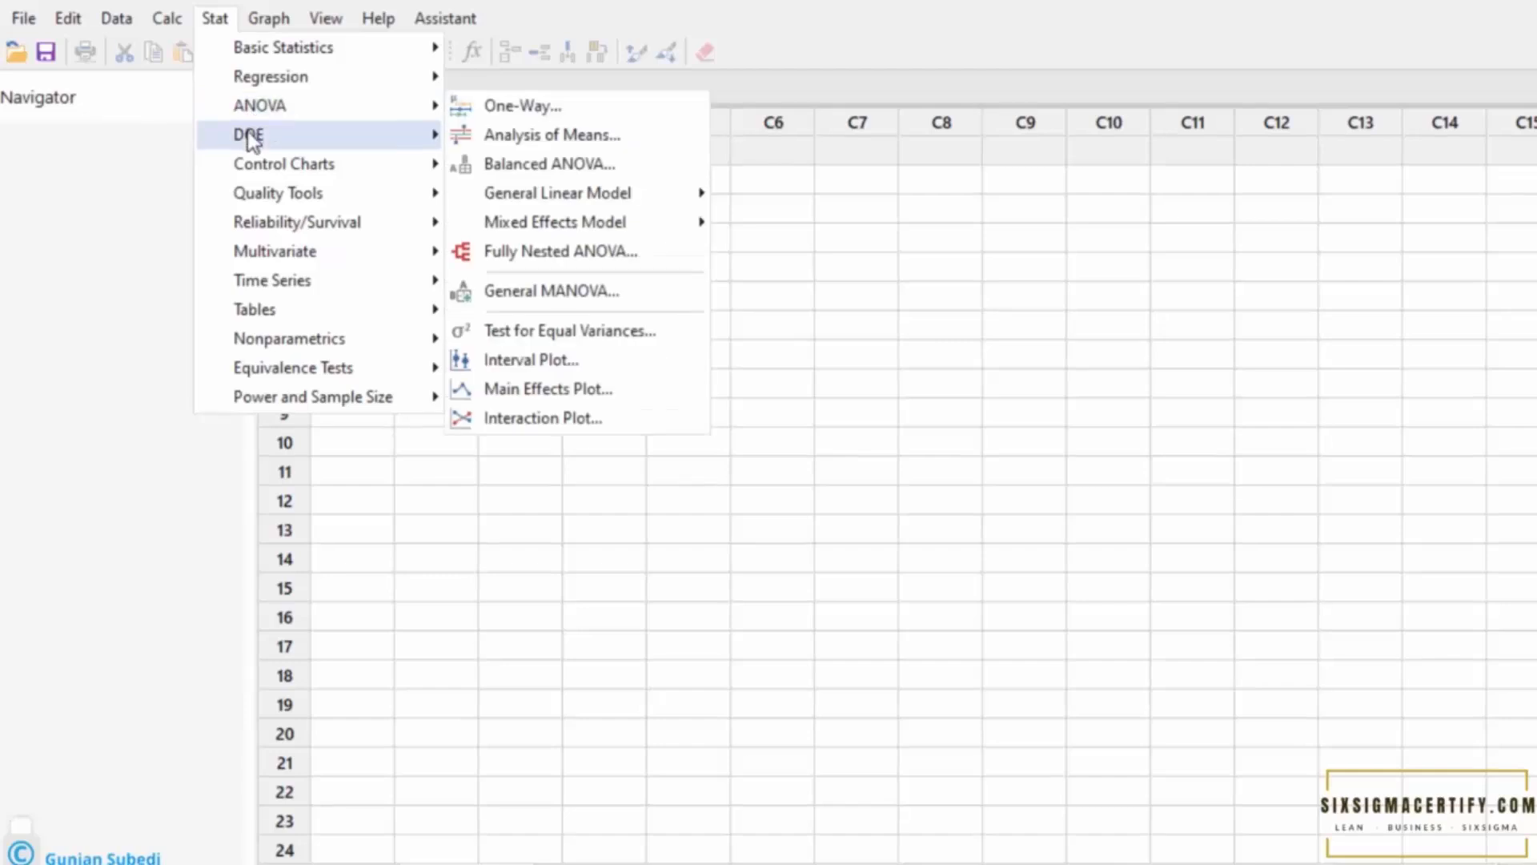
mouse_move(253, 141)
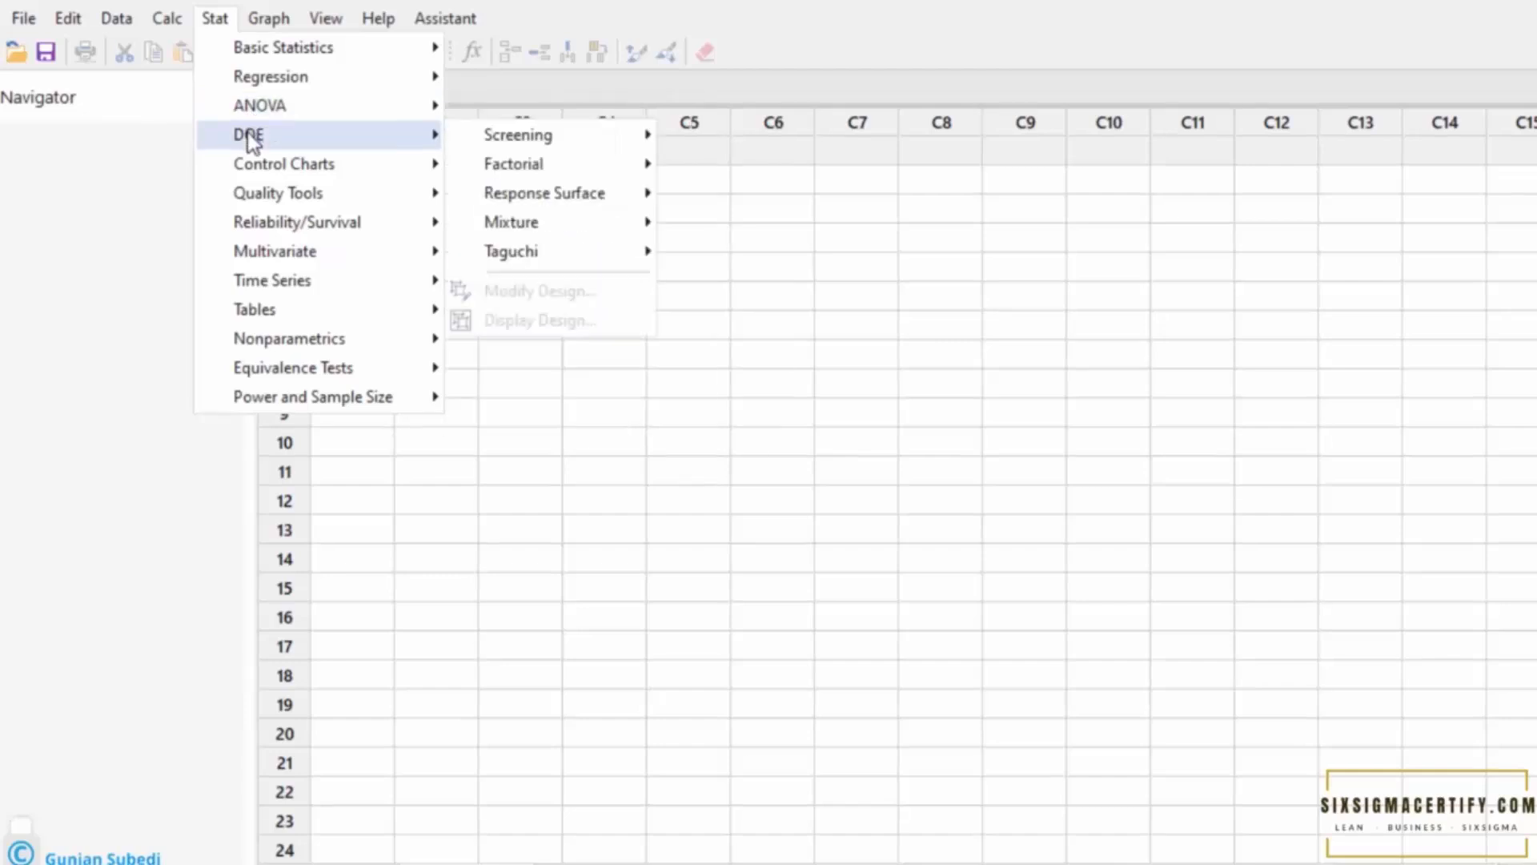
mouse_move(491, 164)
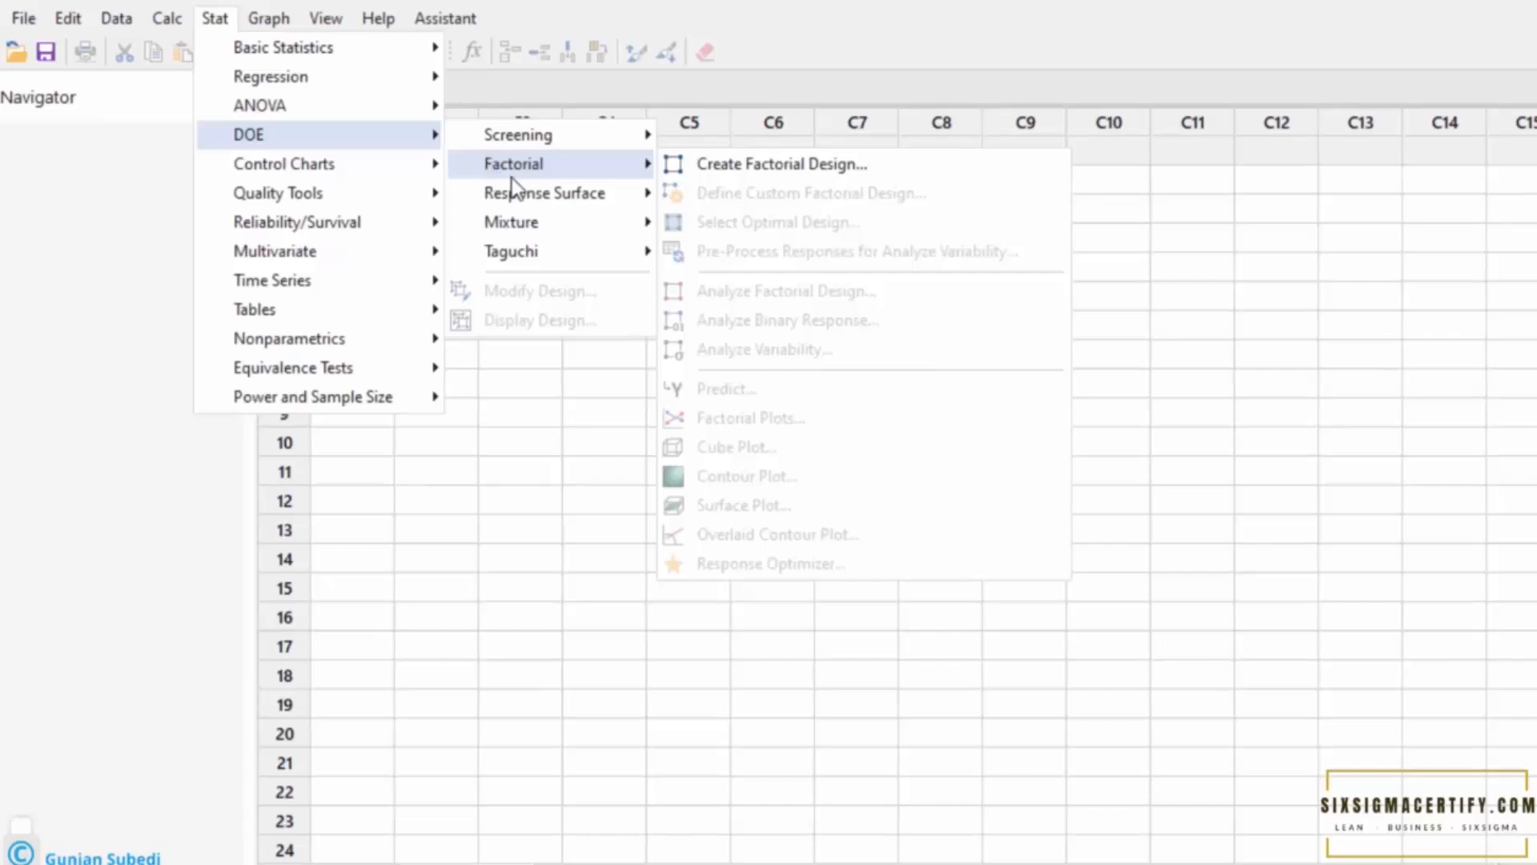
click(713, 164)
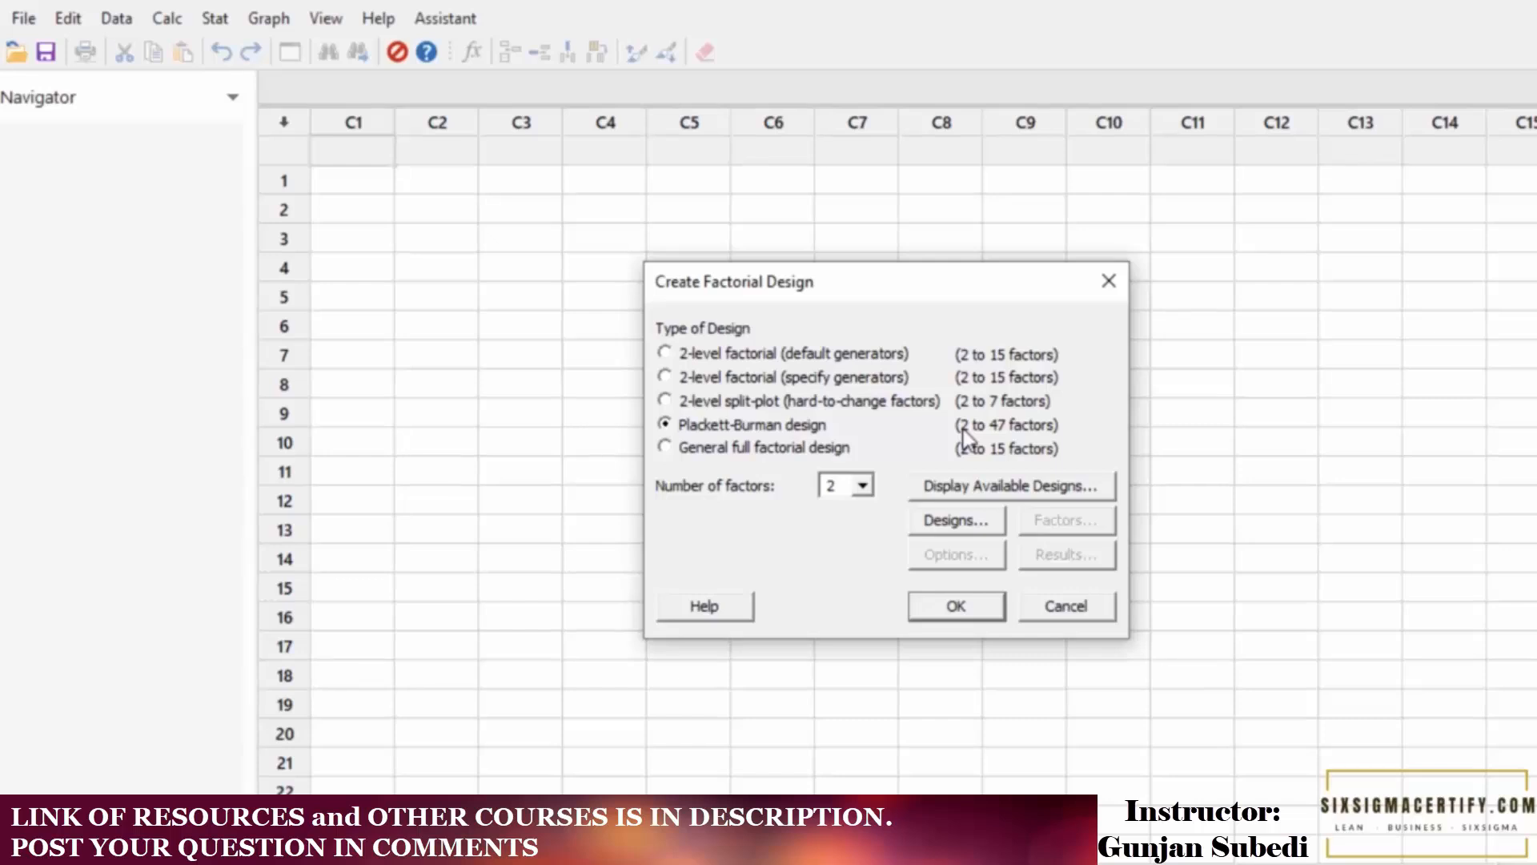
click(664, 353)
click(665, 400)
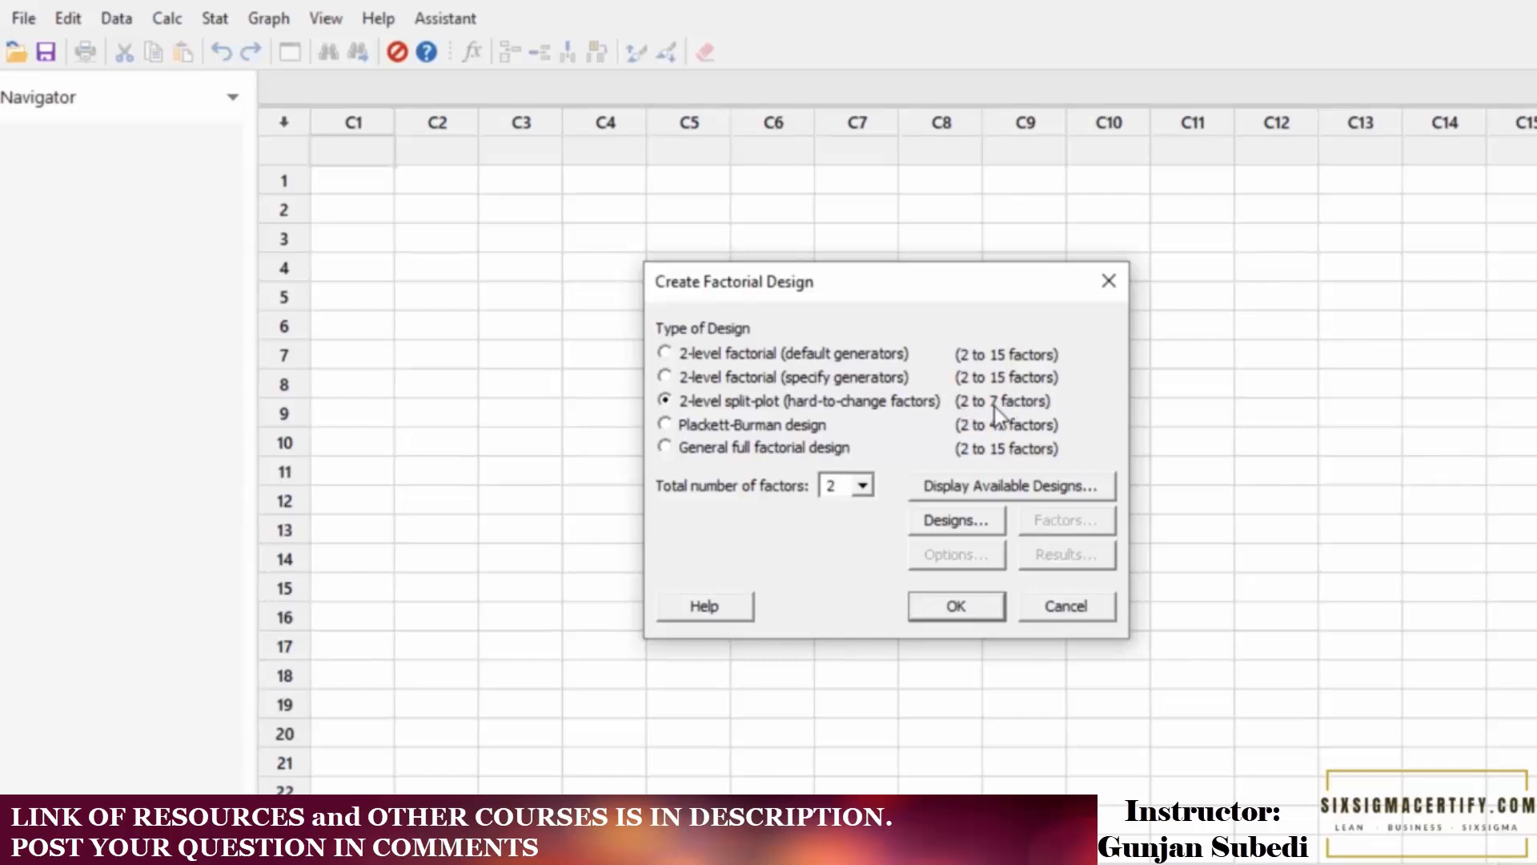
click(666, 424)
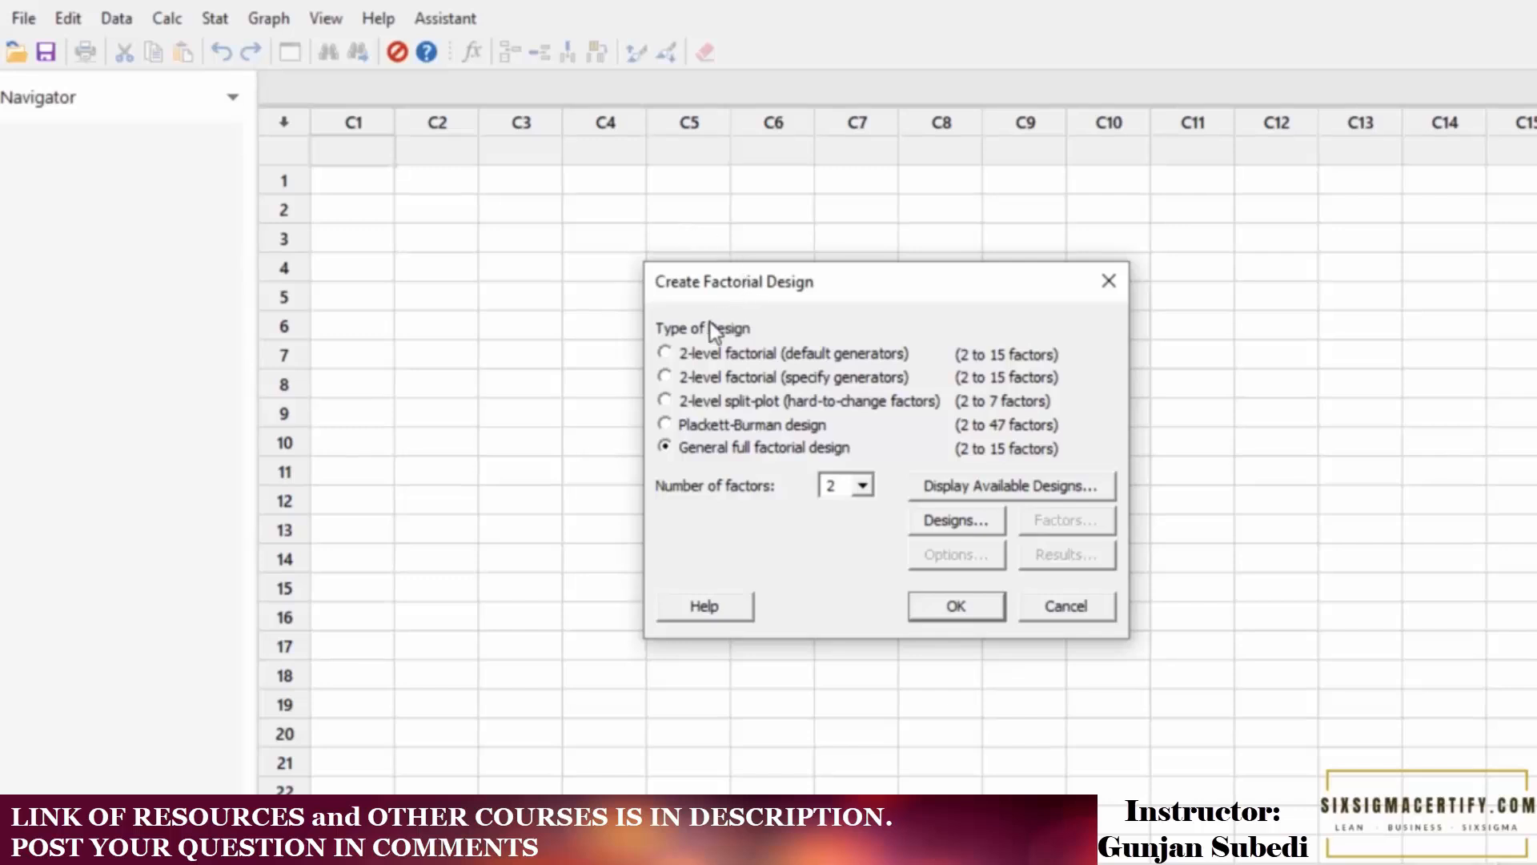
click(674, 354)
Configure the full factorial design with 0 center points per block and 2 replicates for corner points.
click(954, 525)
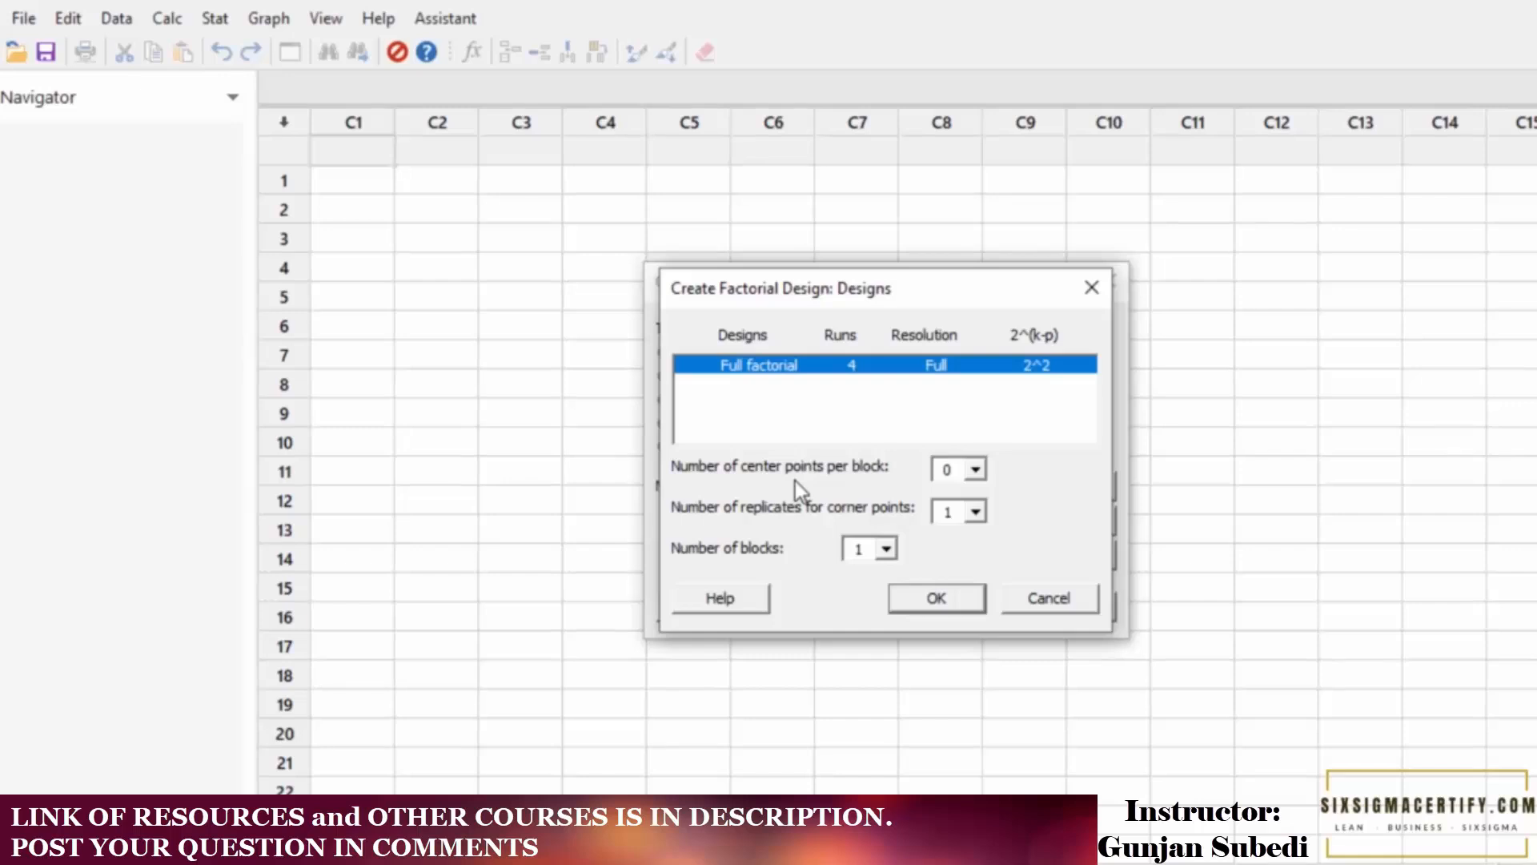
click(961, 469)
click(949, 511)
click(974, 474)
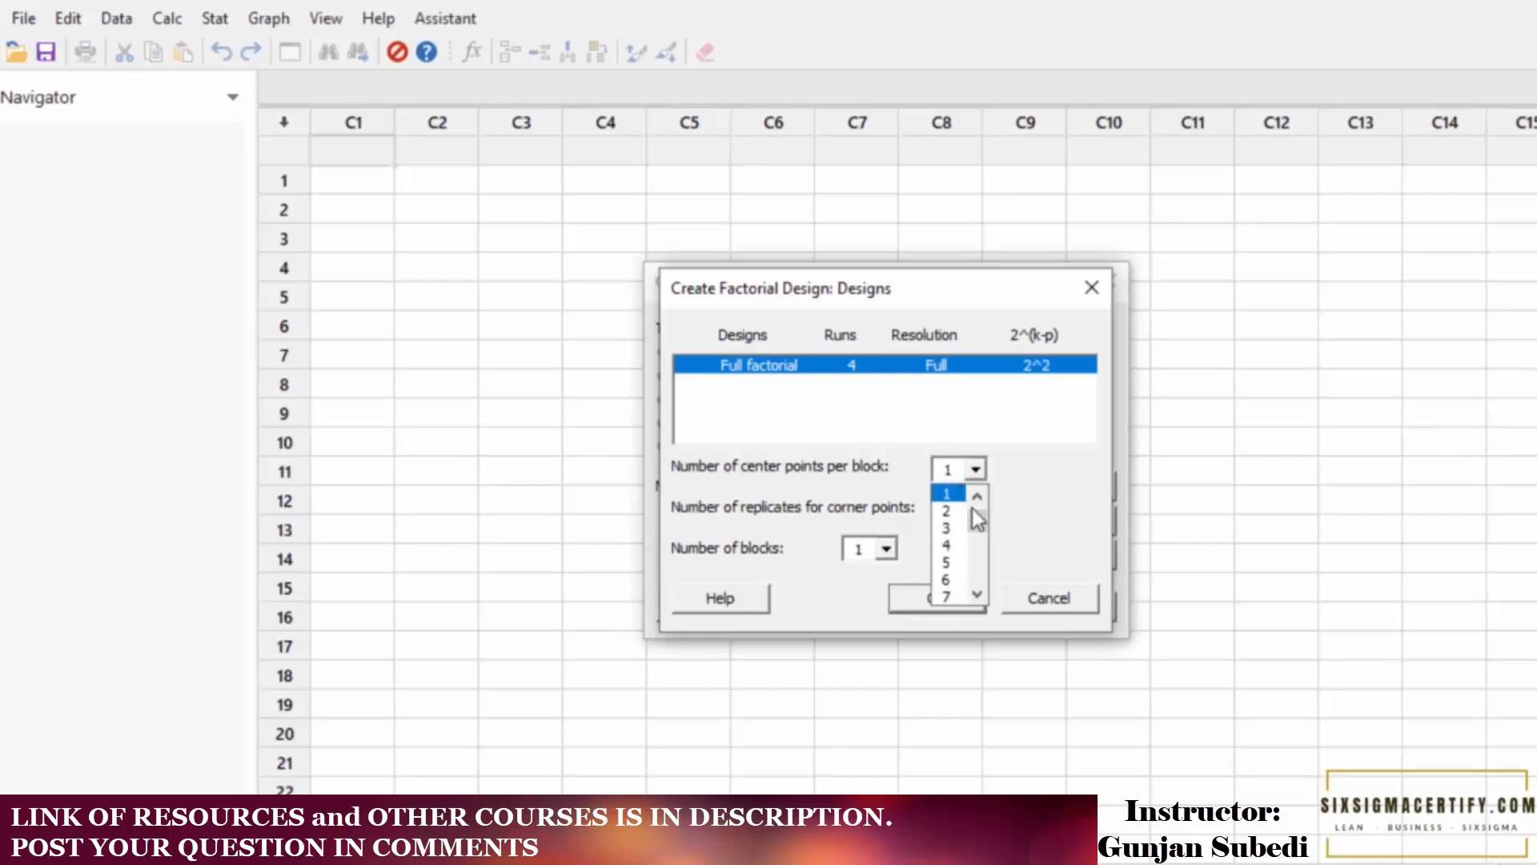
click(972, 501)
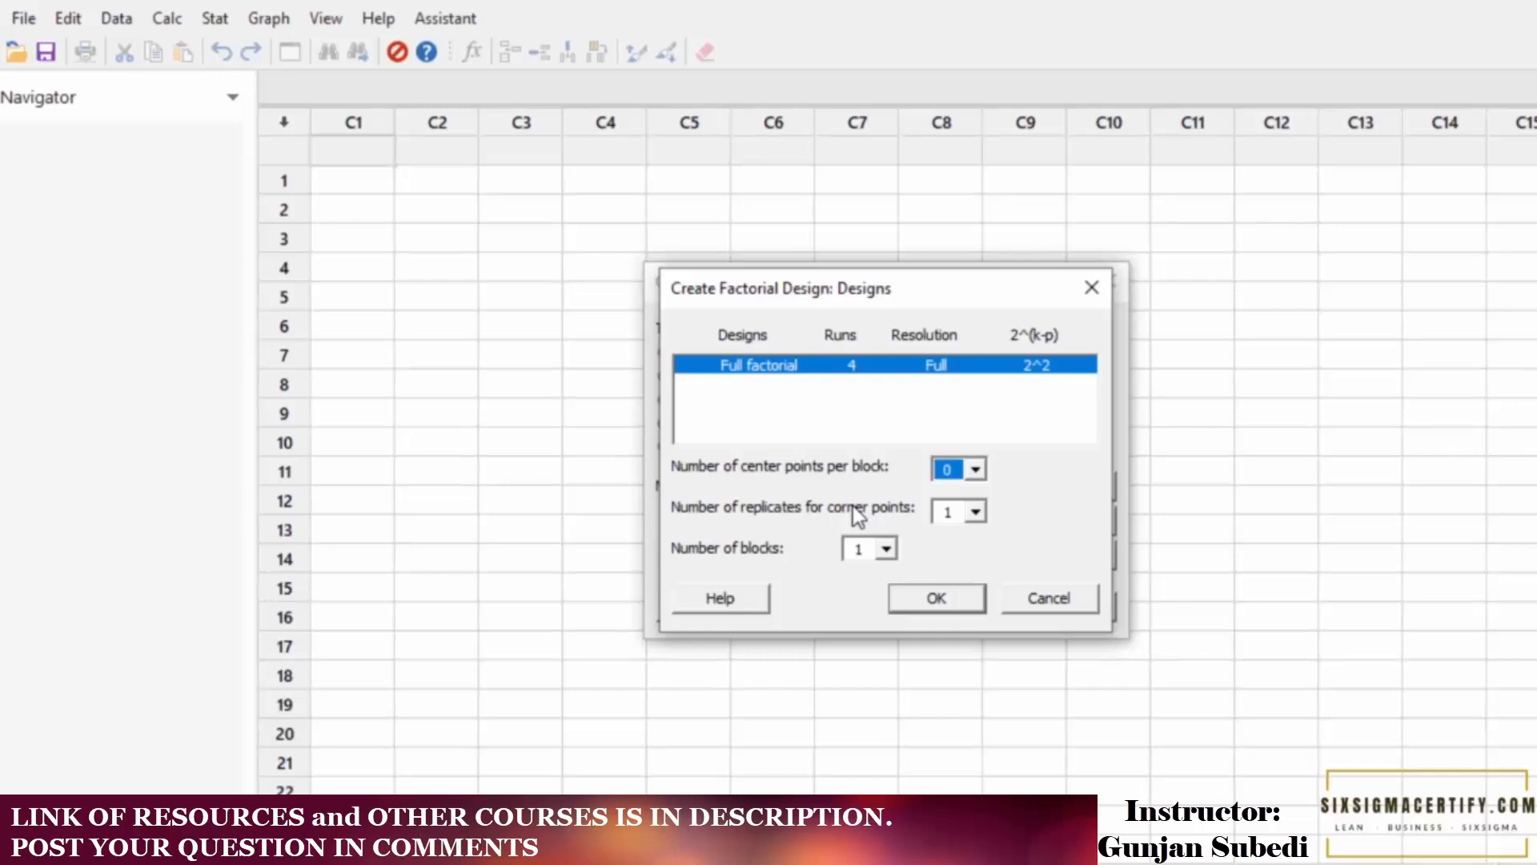
click(976, 511)
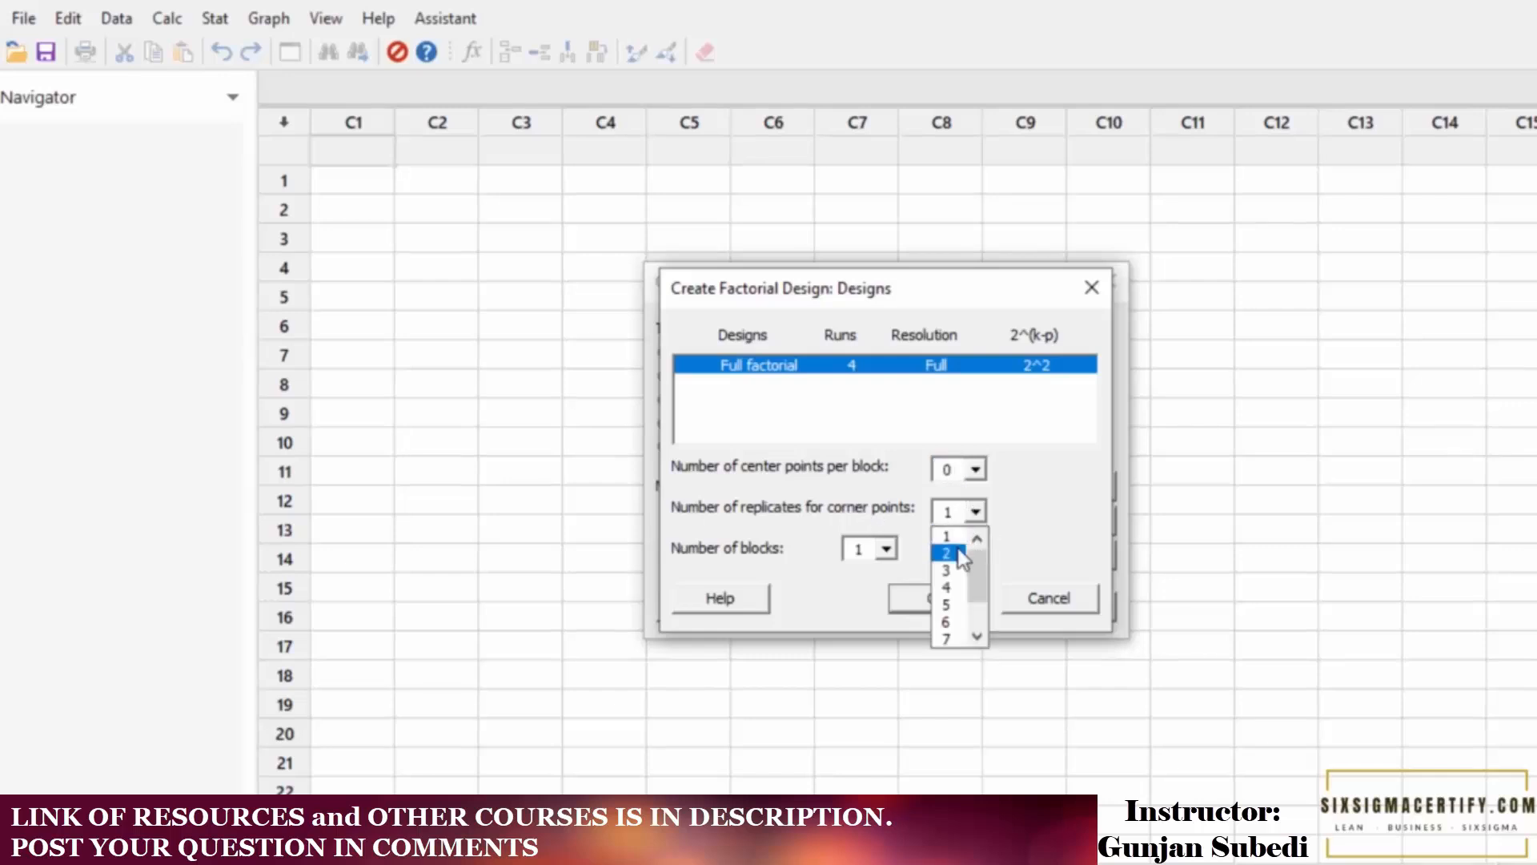
click(953, 553)
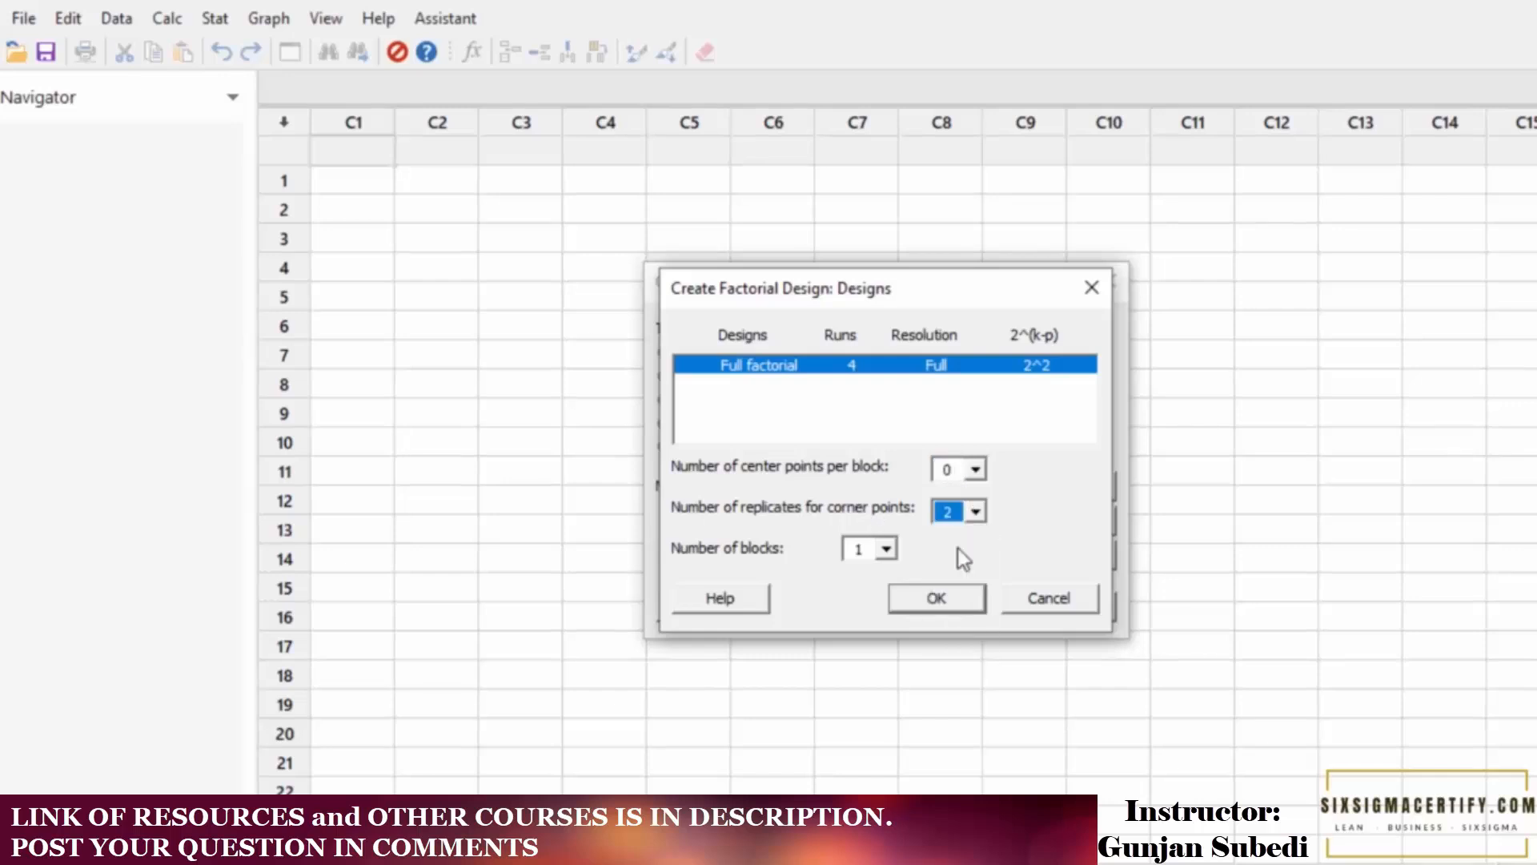
click(941, 597)
Name factor A "Temerature" and factor B "Pressure", keeping factor A's type as Numeric.
click(1045, 526)
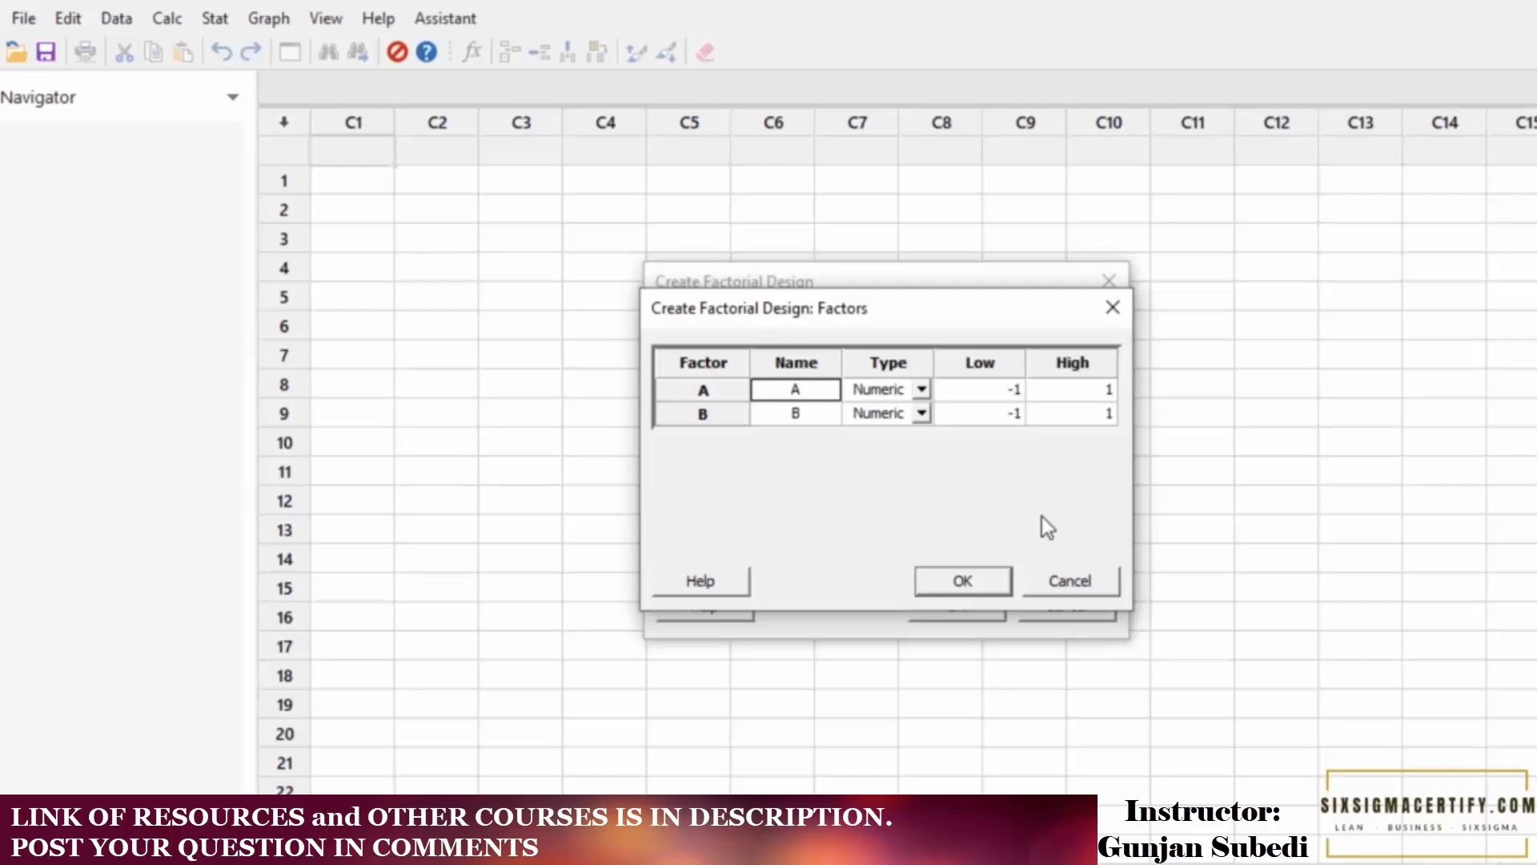
text(Te)
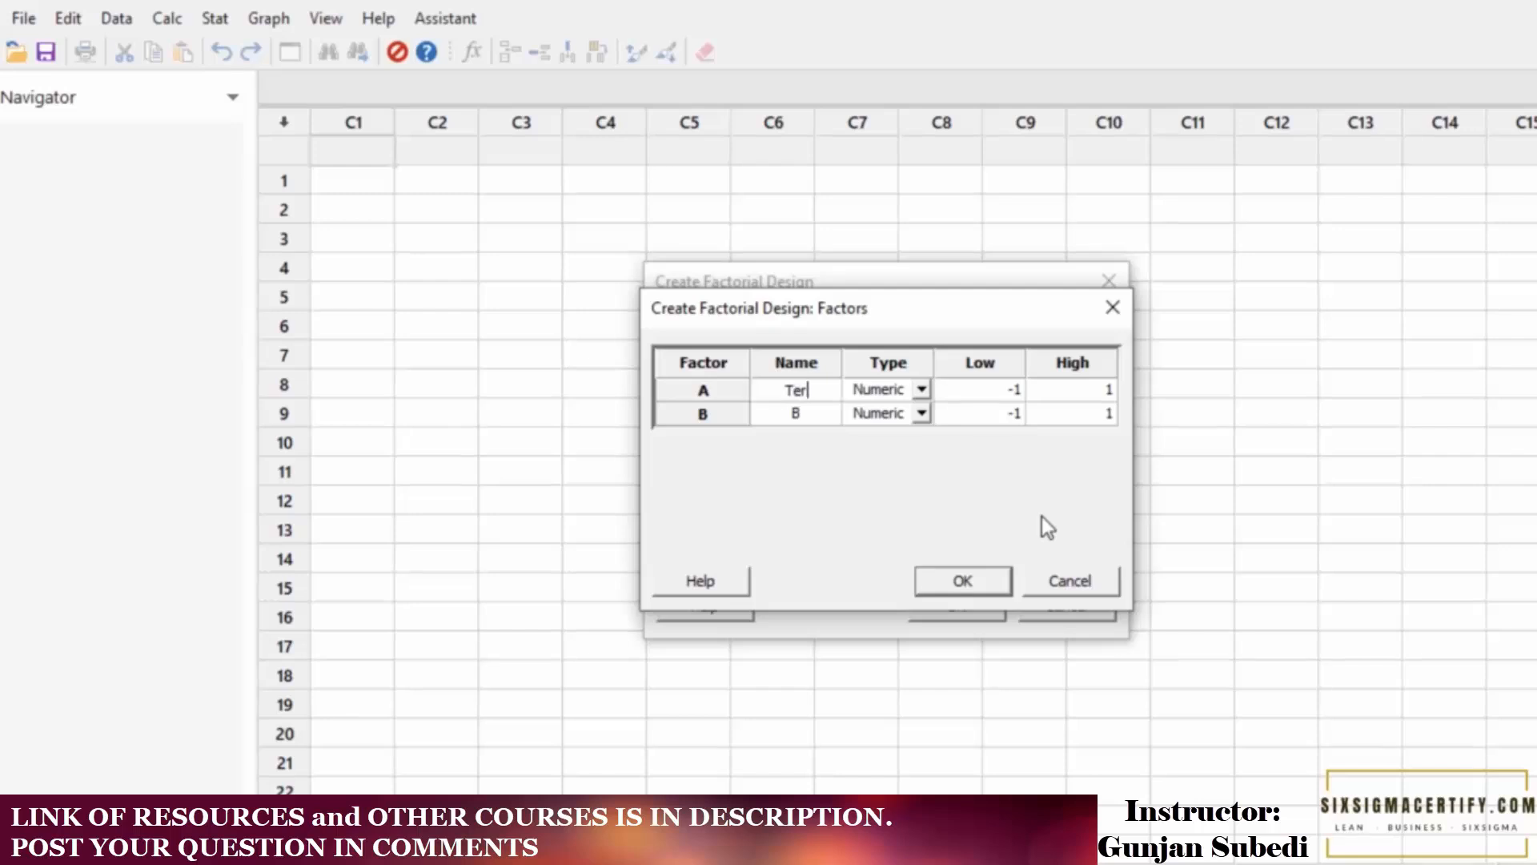
text(merature)
click(796, 413)
text(Pressure)
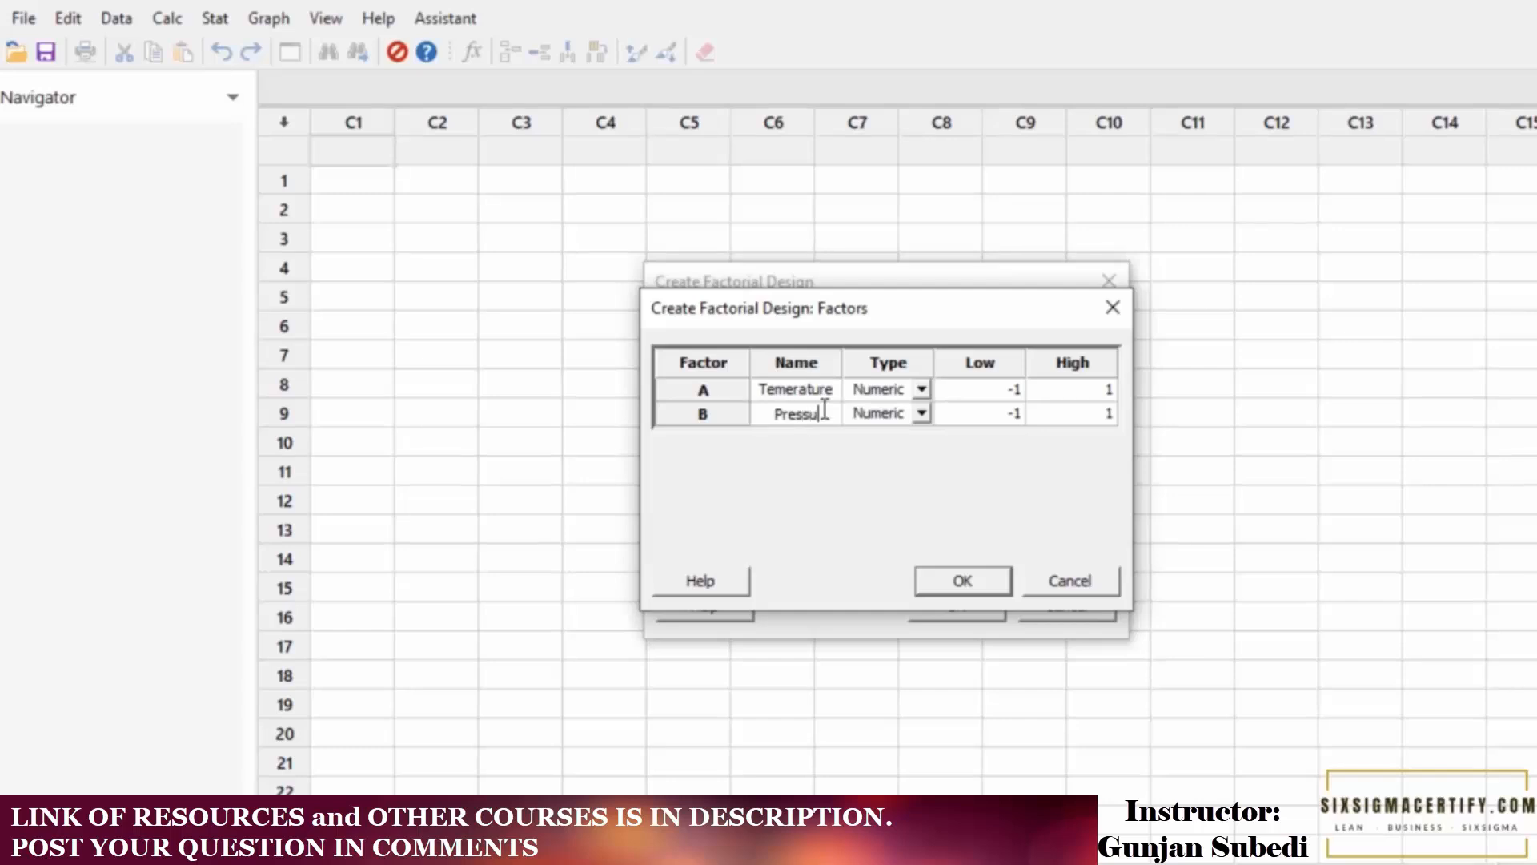
click(921, 387)
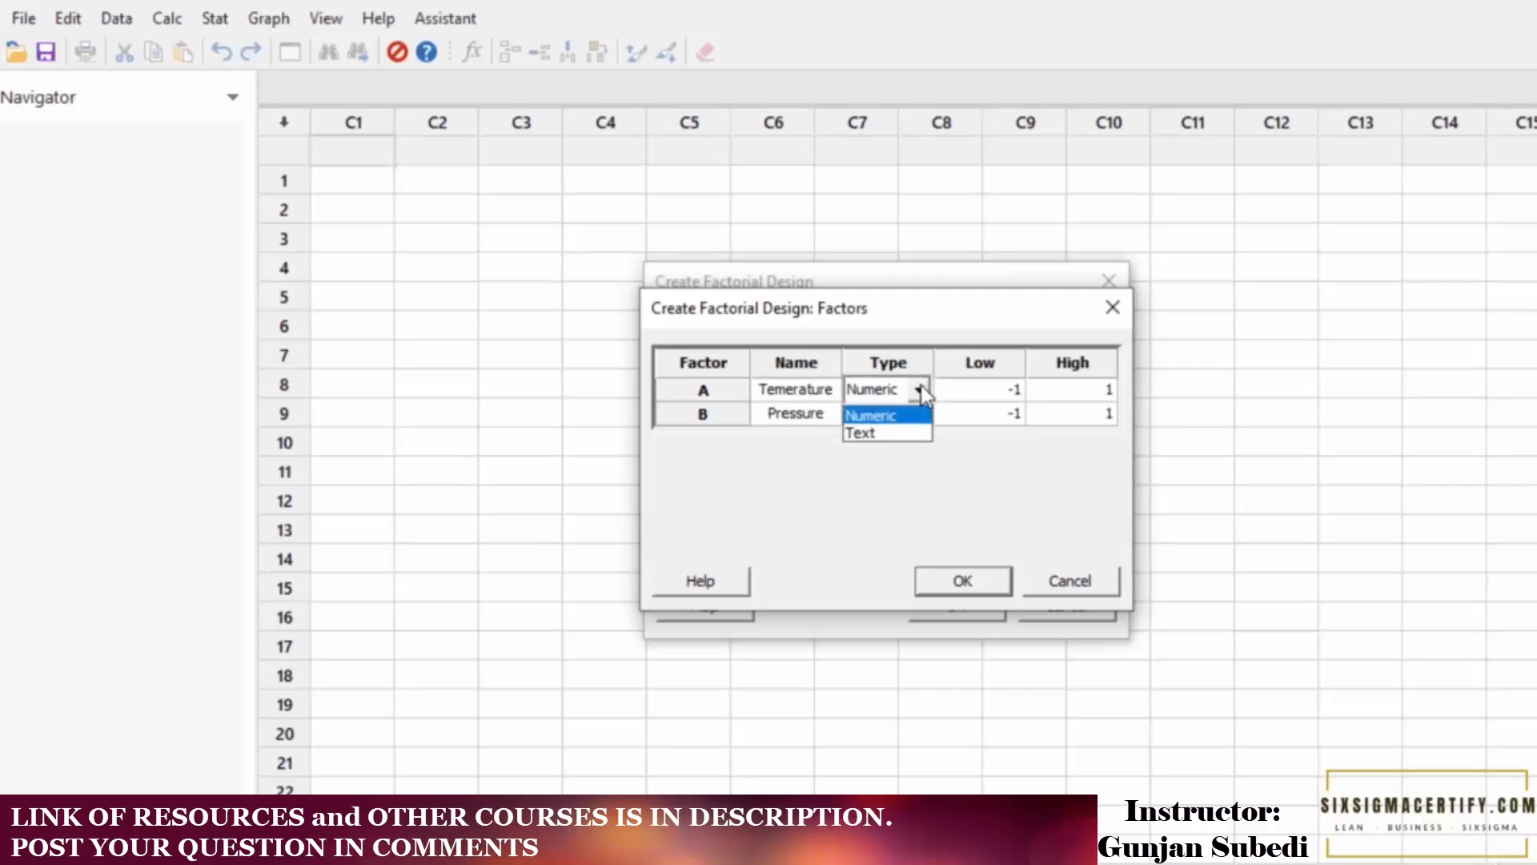
click(921, 388)
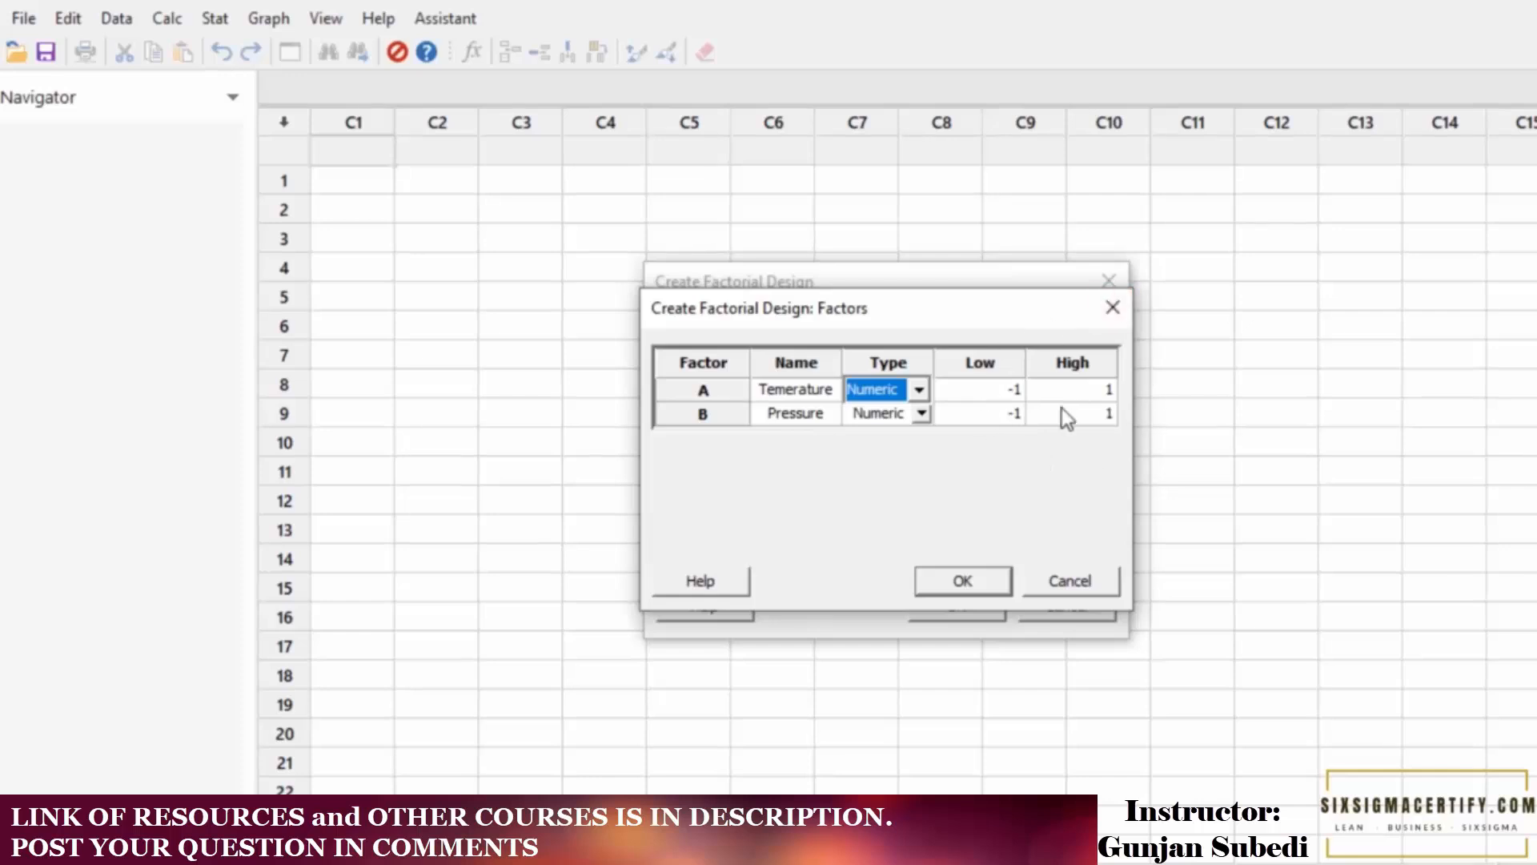
Set factor A's low and high levels to 200 and 300, factor B's to 80 and 120, and generate the design.
key(Tab)
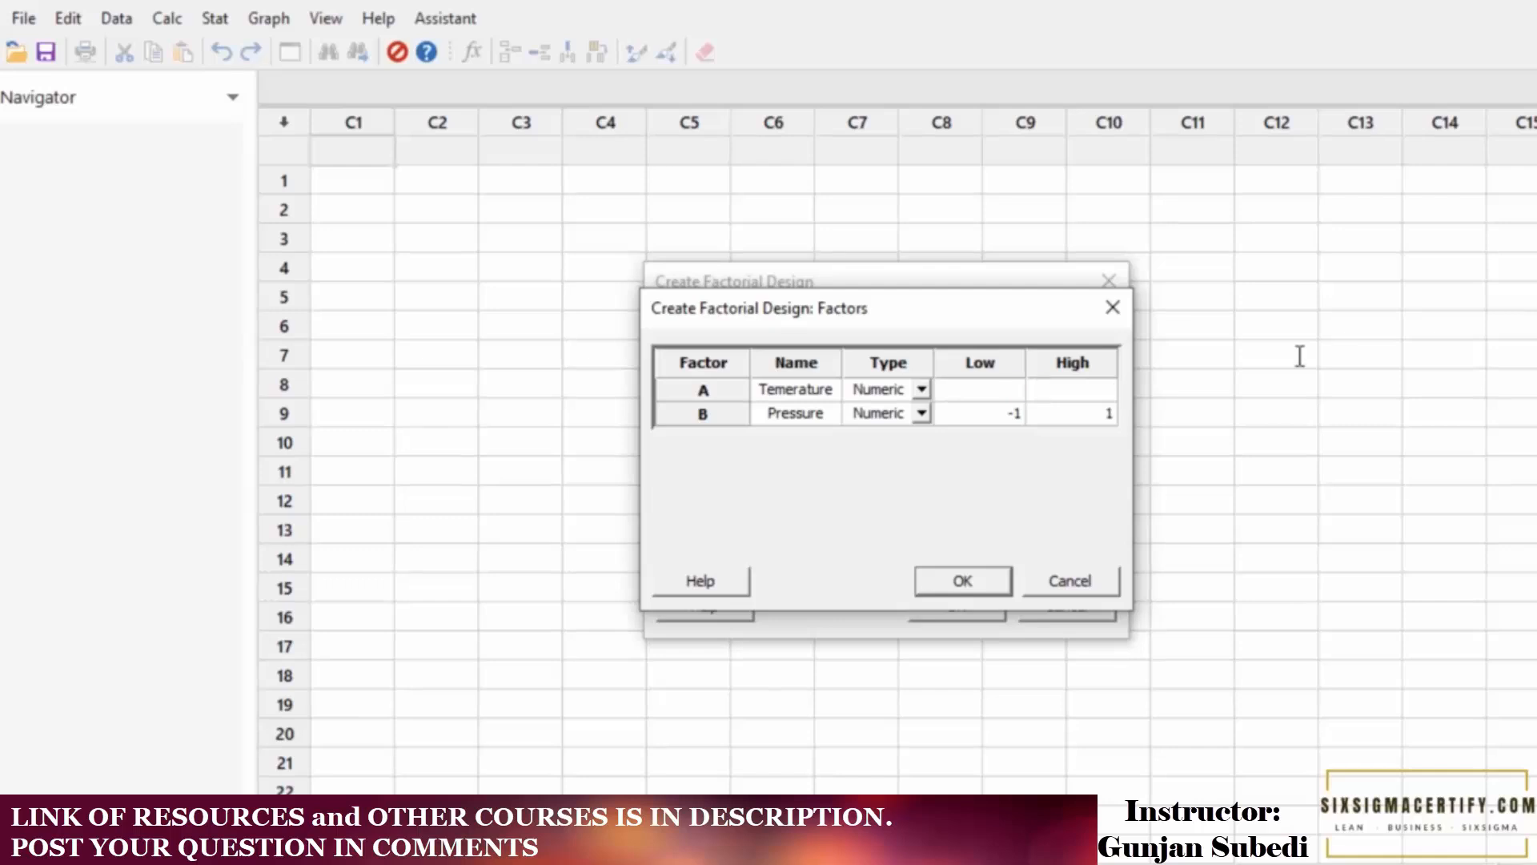
click(996, 389)
text(200)
click(1073, 391)
click(1012, 420)
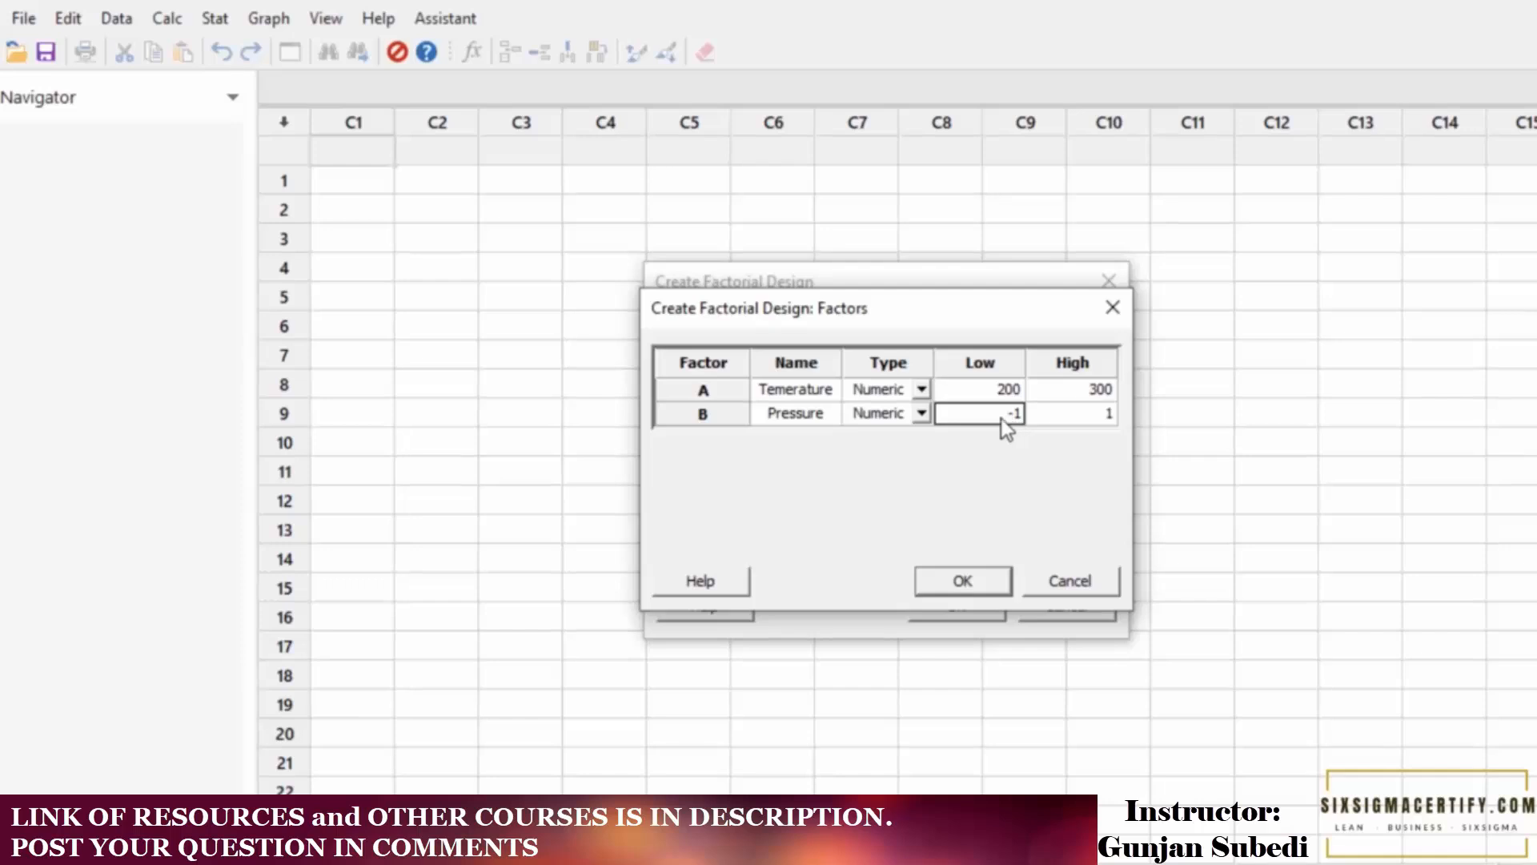
drag(1003, 416, 1050, 416)
text(80)
key(Tab)
text(120)
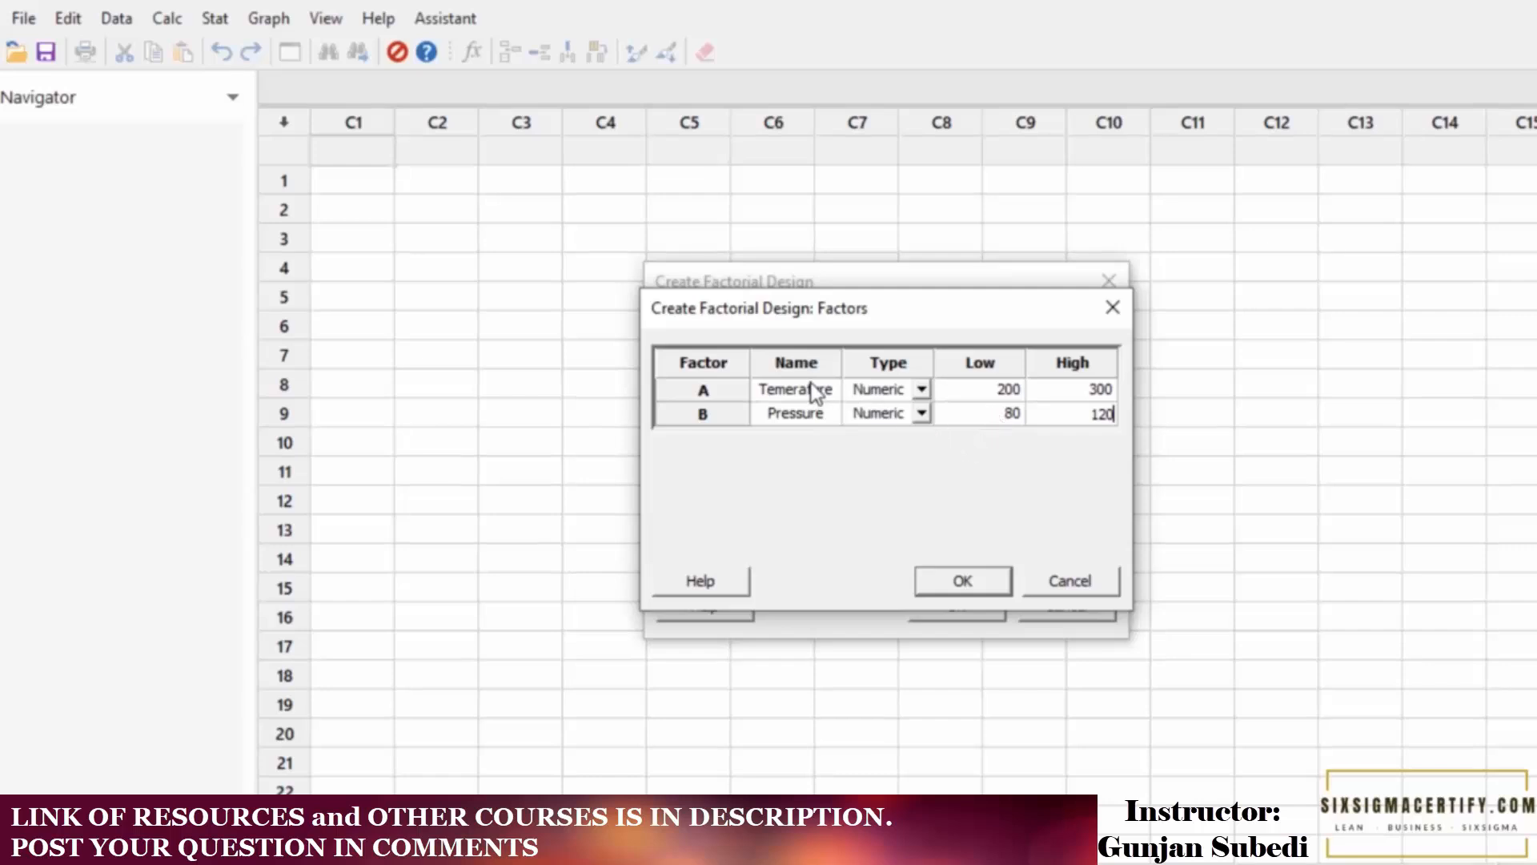
click(1005, 392)
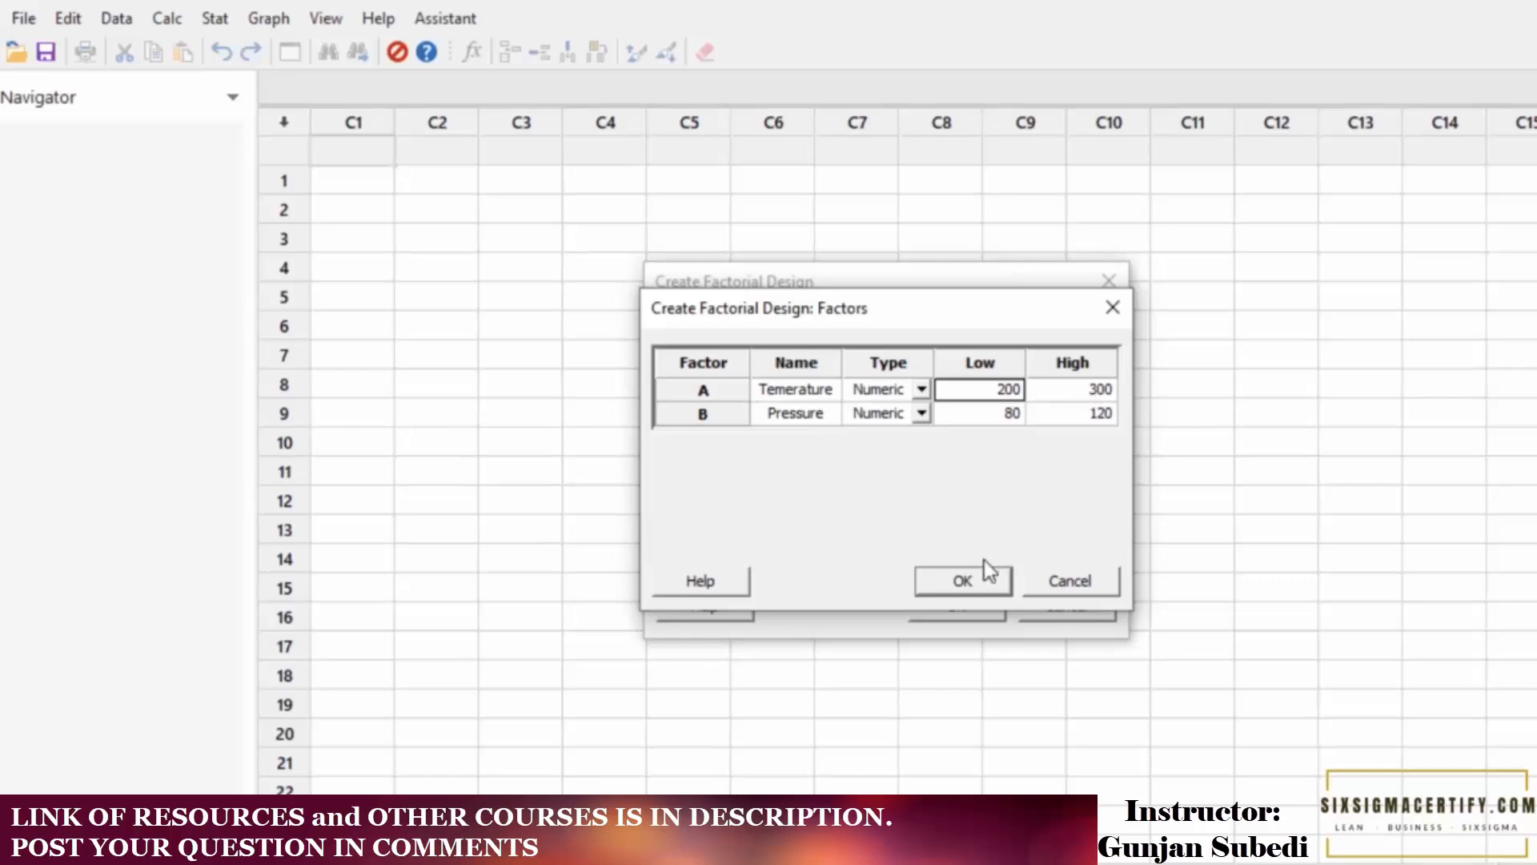
click(964, 582)
click(961, 600)
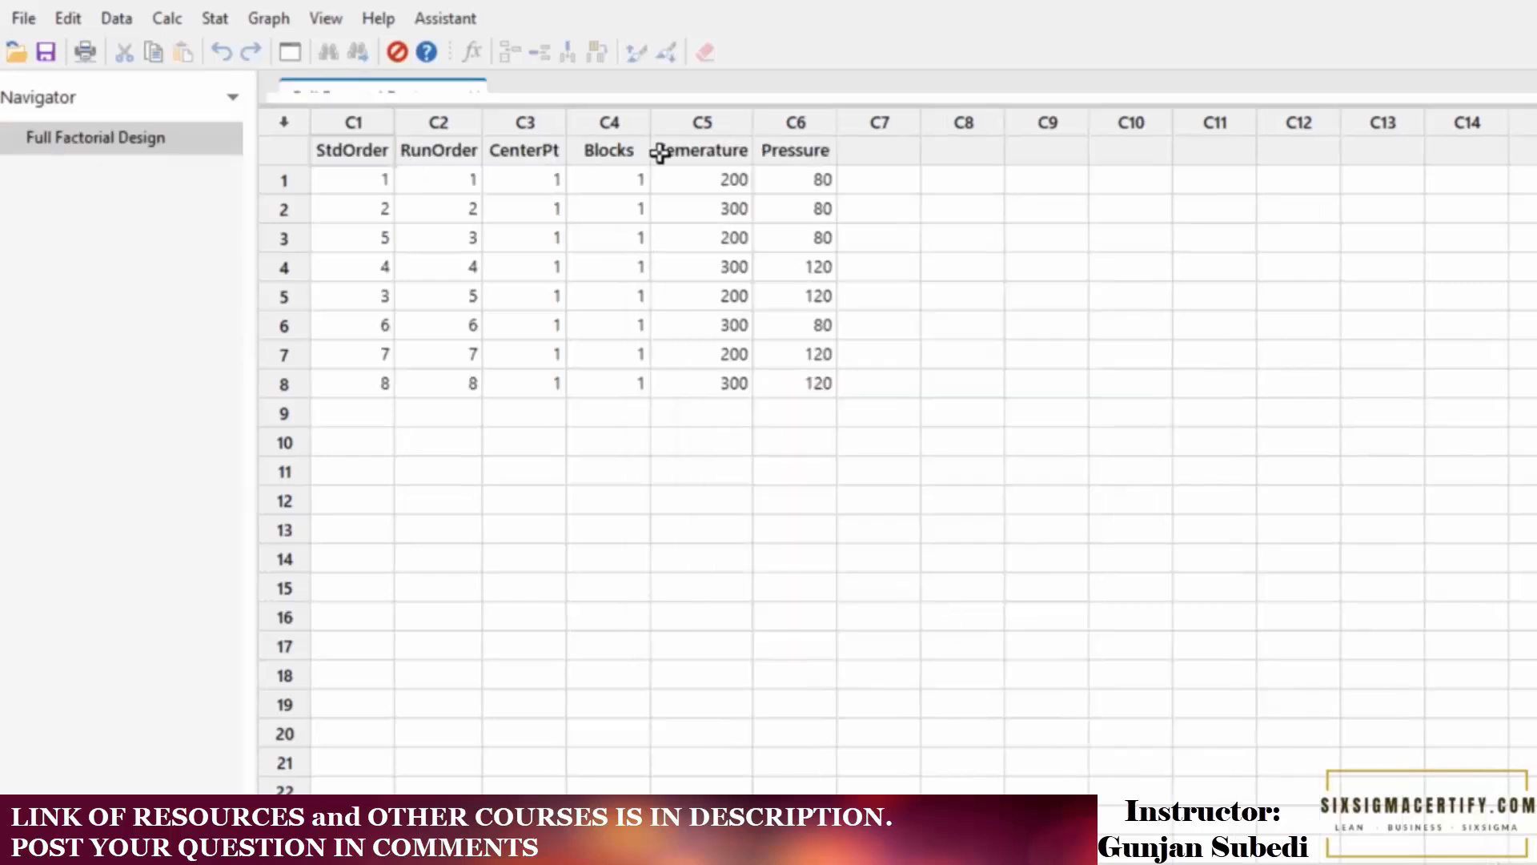
Name the empty column C7 "Hardness" as the response beside the temperature and pressure columns.
drag(706, 153, 777, 389)
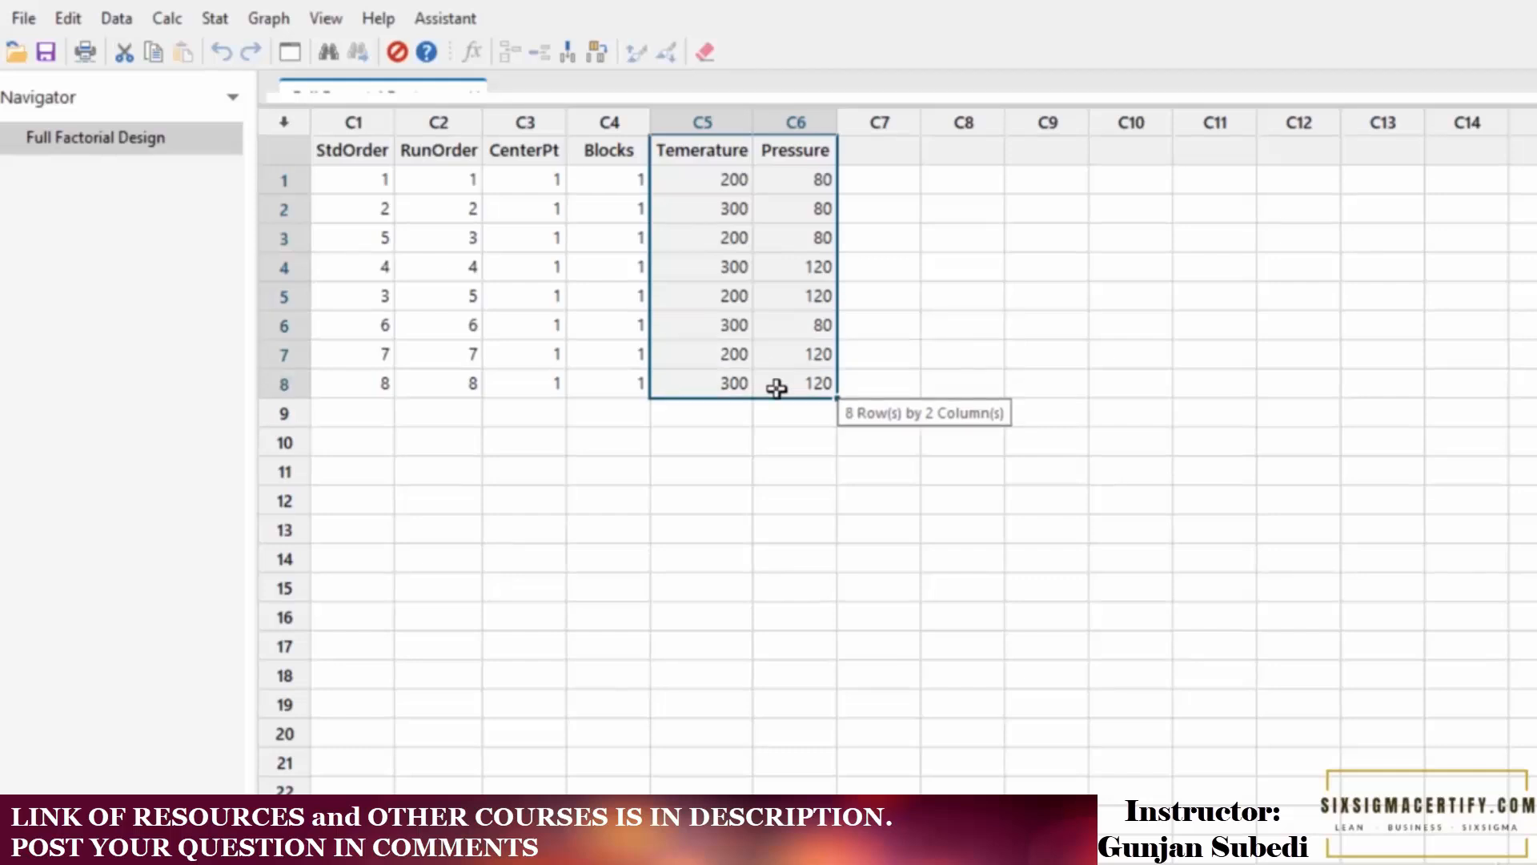
click(897, 218)
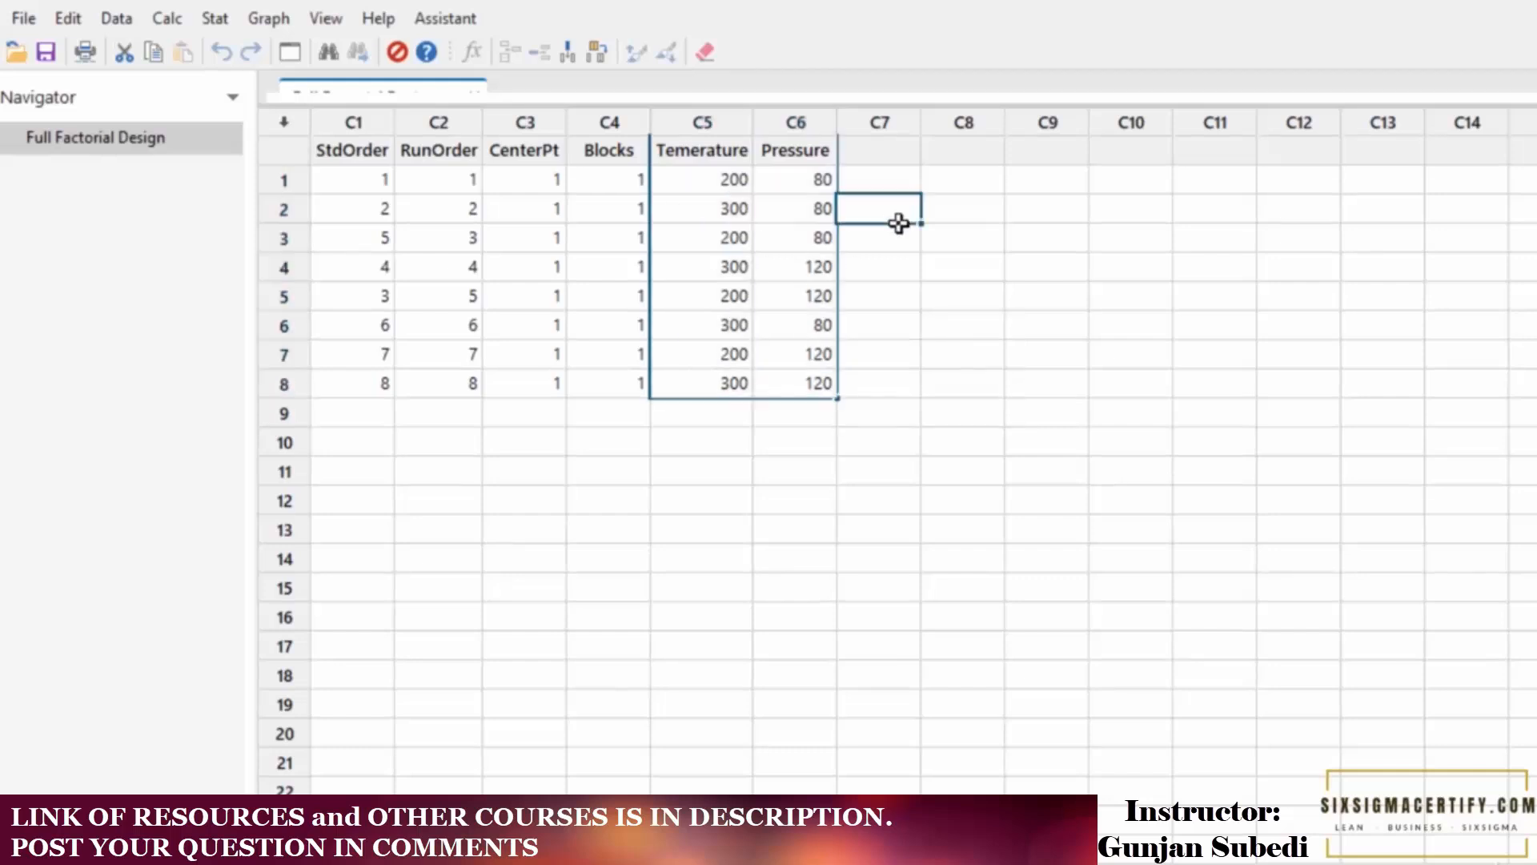
click(697, 178)
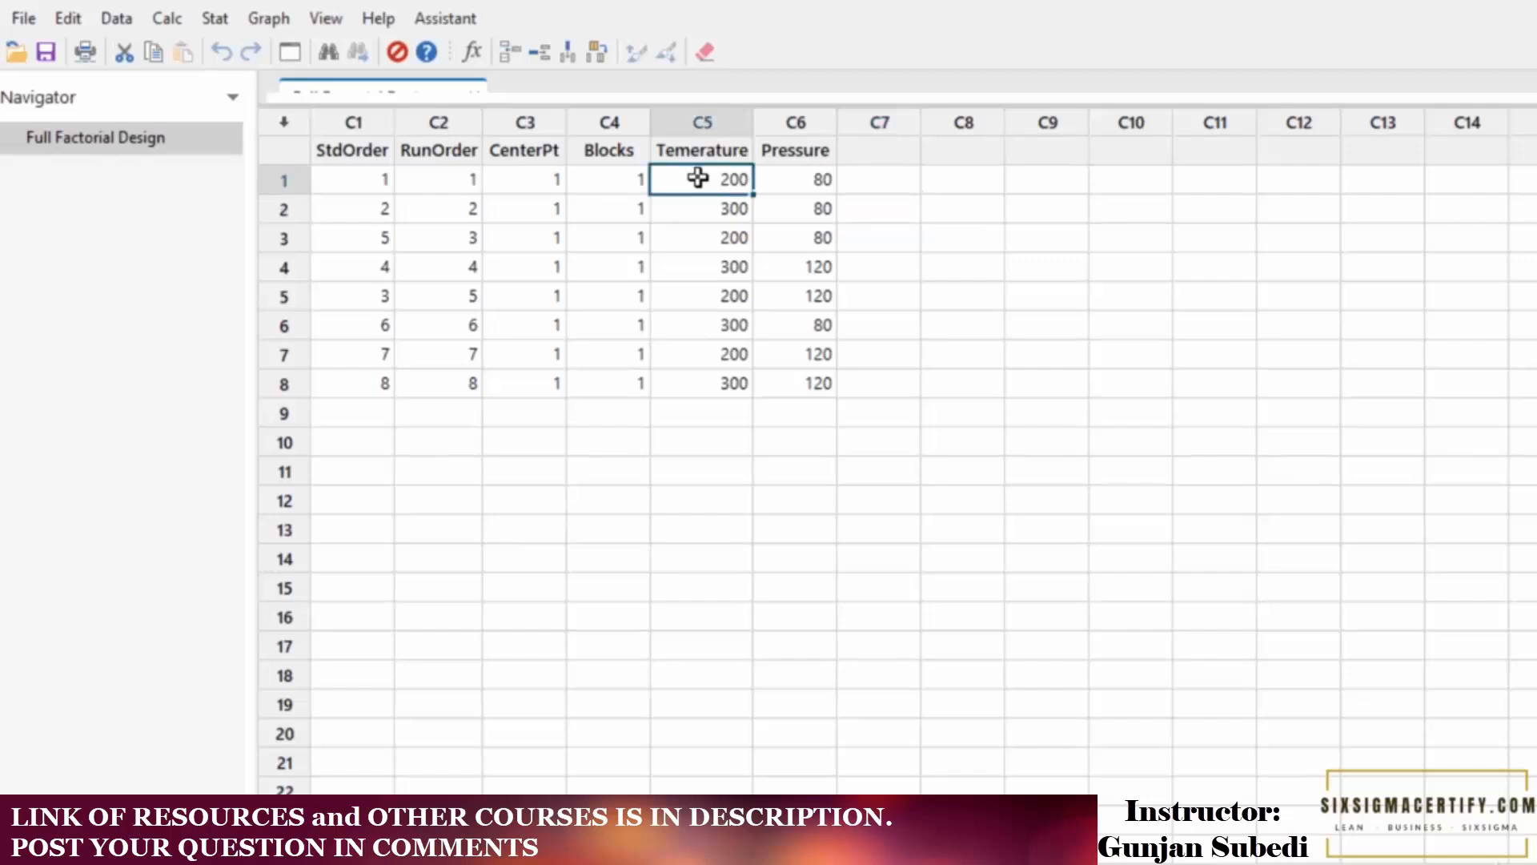
click(792, 176)
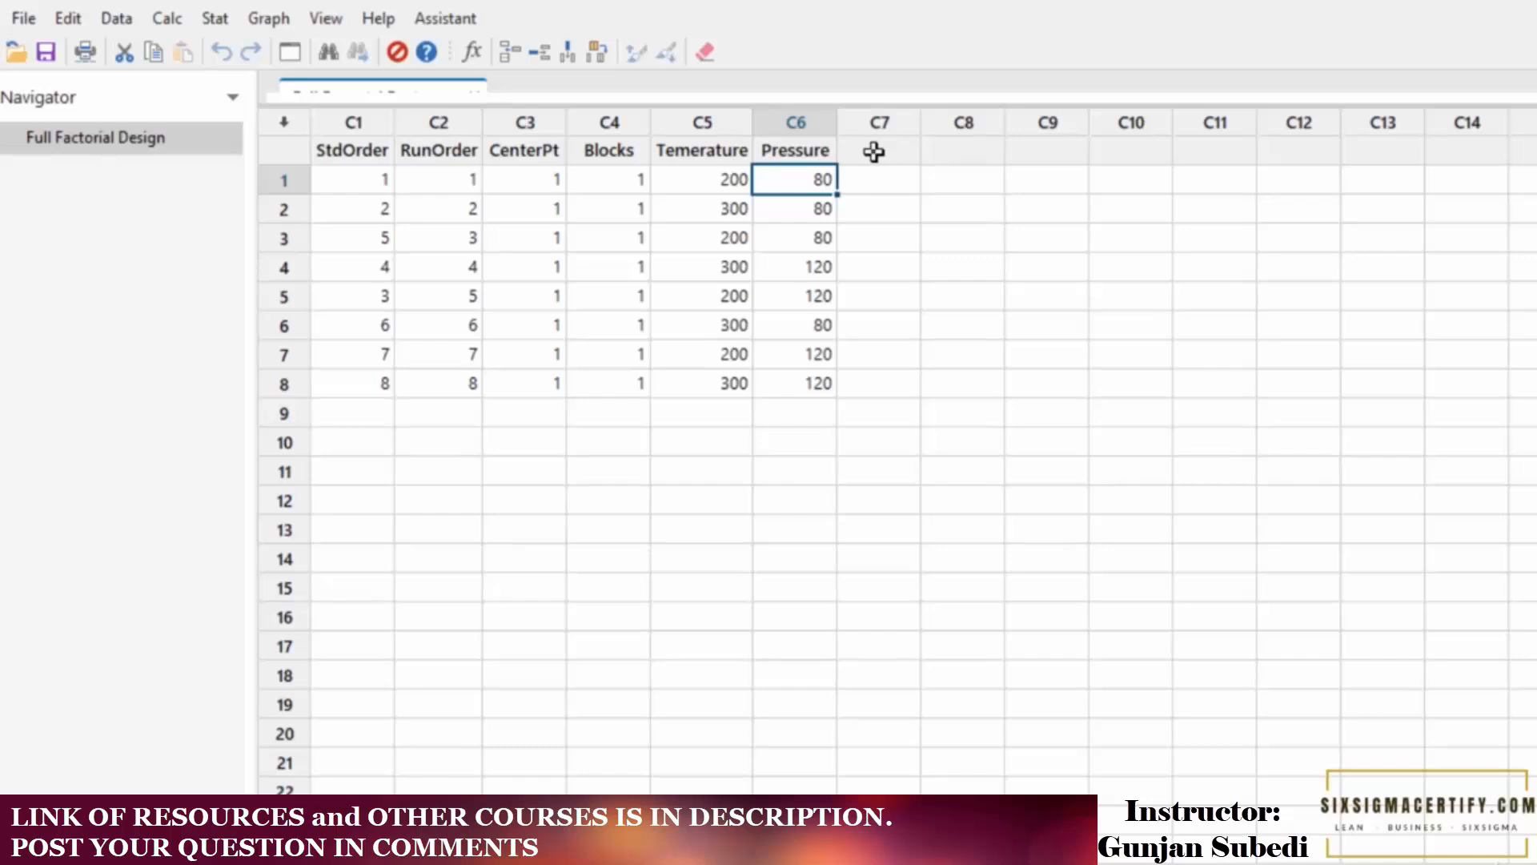
click(874, 152)
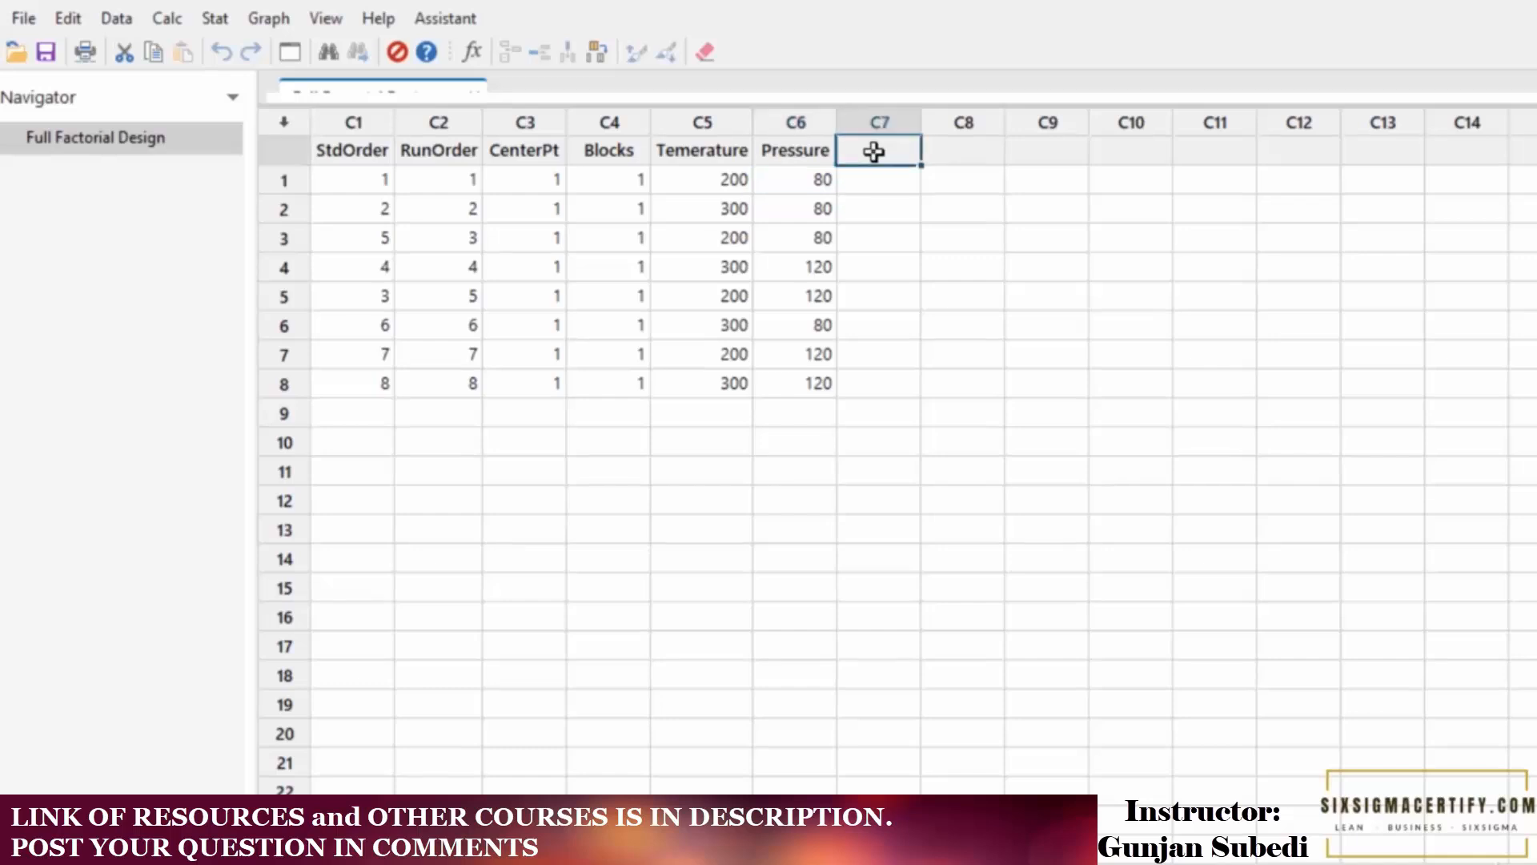
text(Hardness)
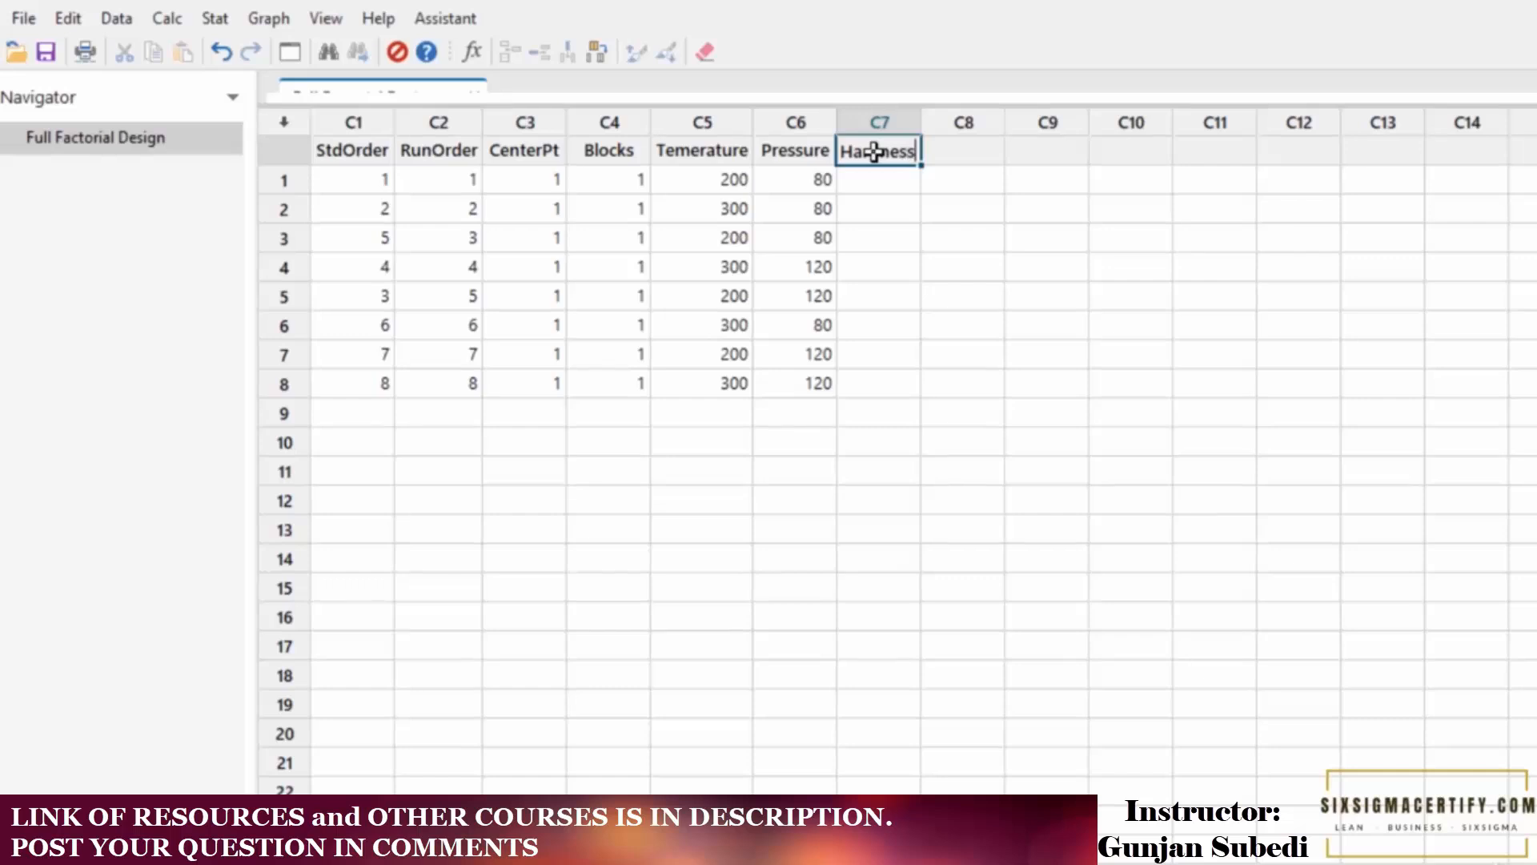
Examine the temperature and pressure settings of the first two runs alongside their Hardness cells.
click(795, 179)
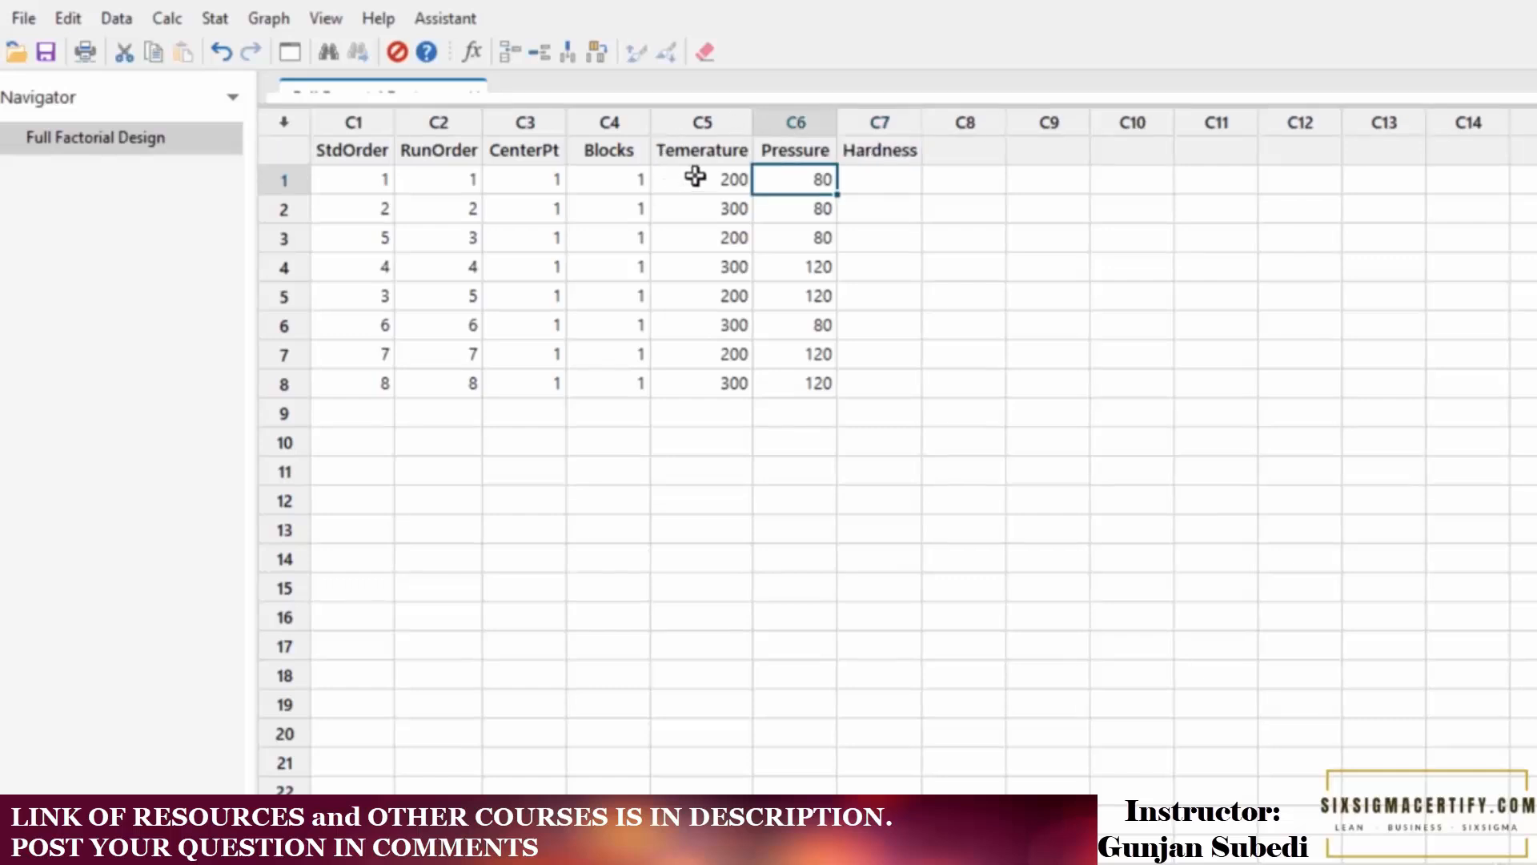
click(695, 176)
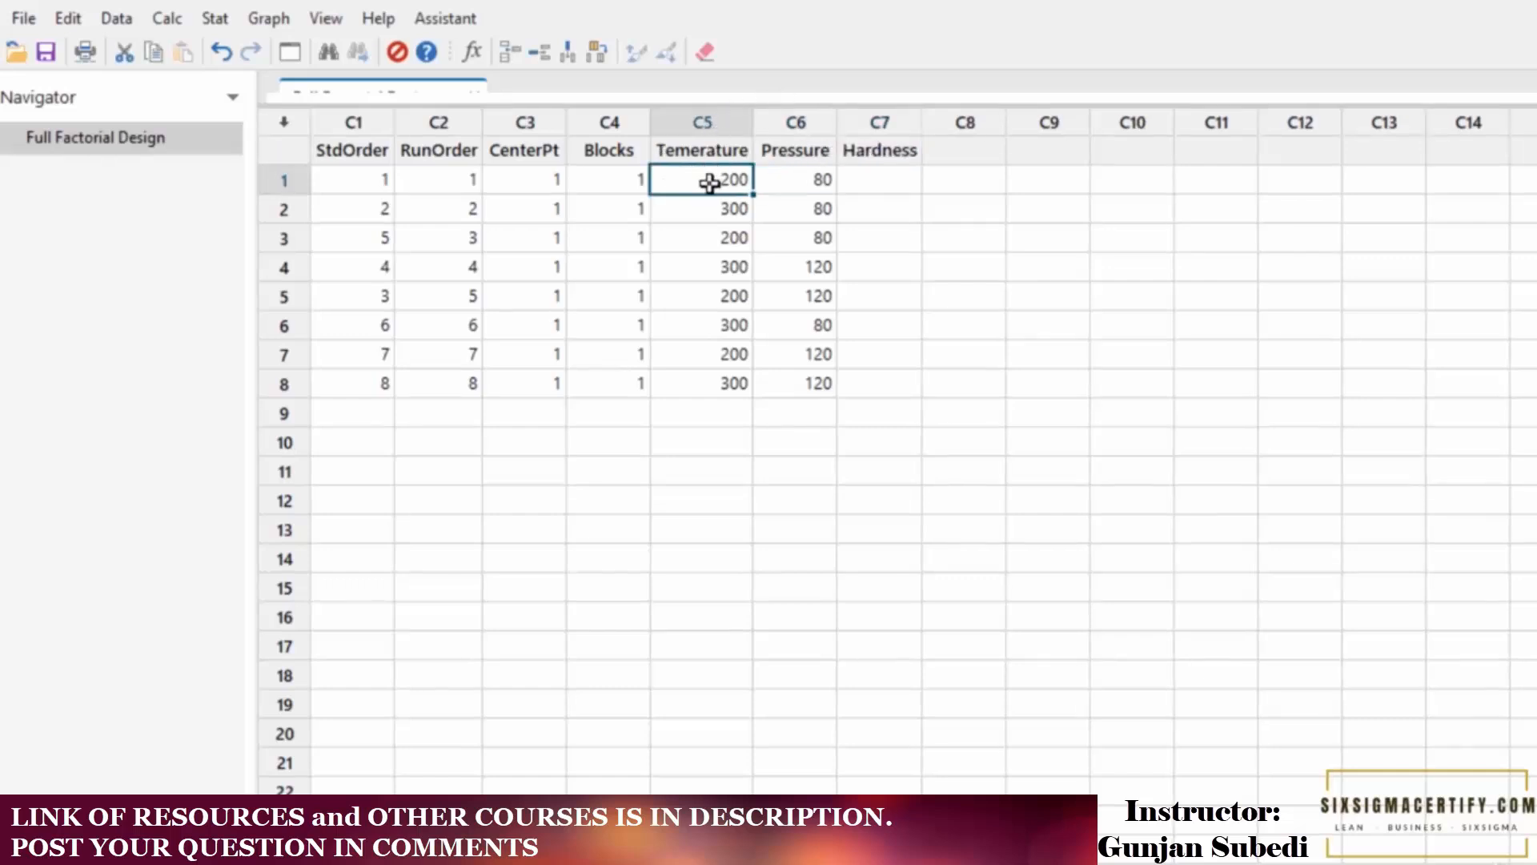
click(787, 181)
click(868, 179)
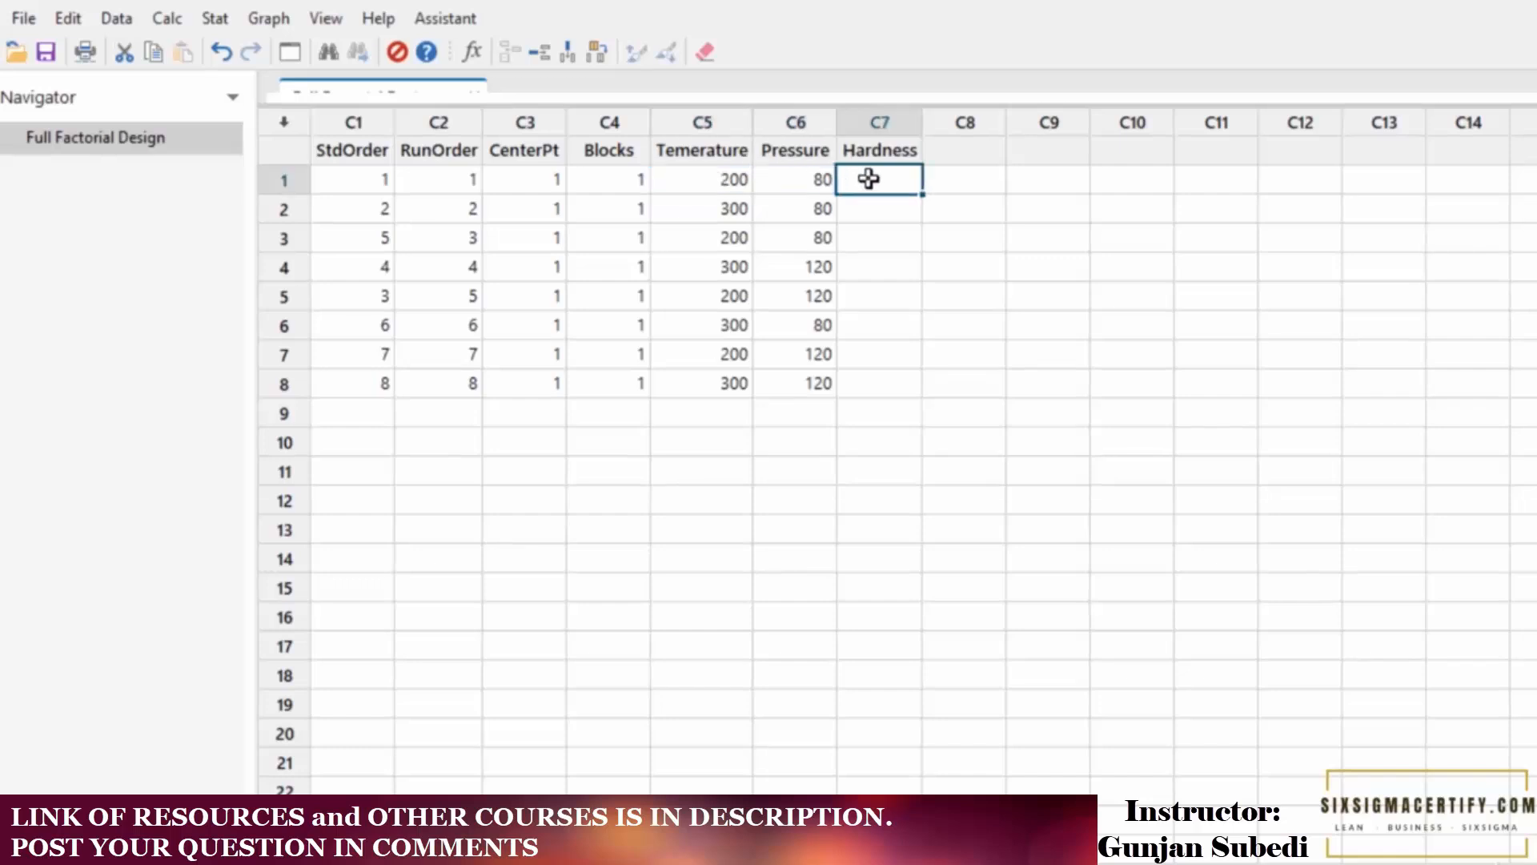
click(724, 212)
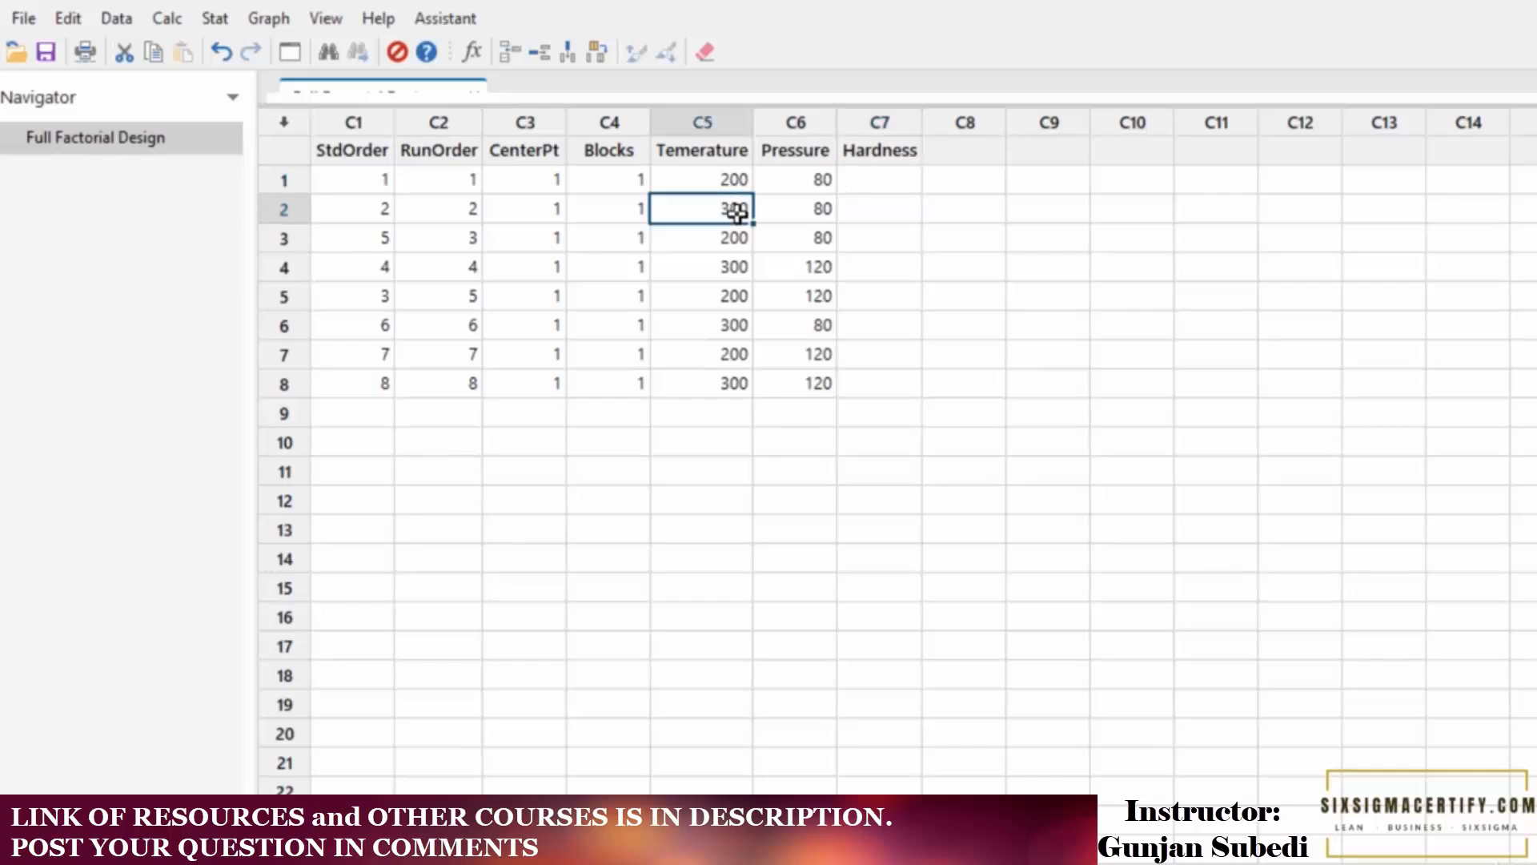
click(805, 211)
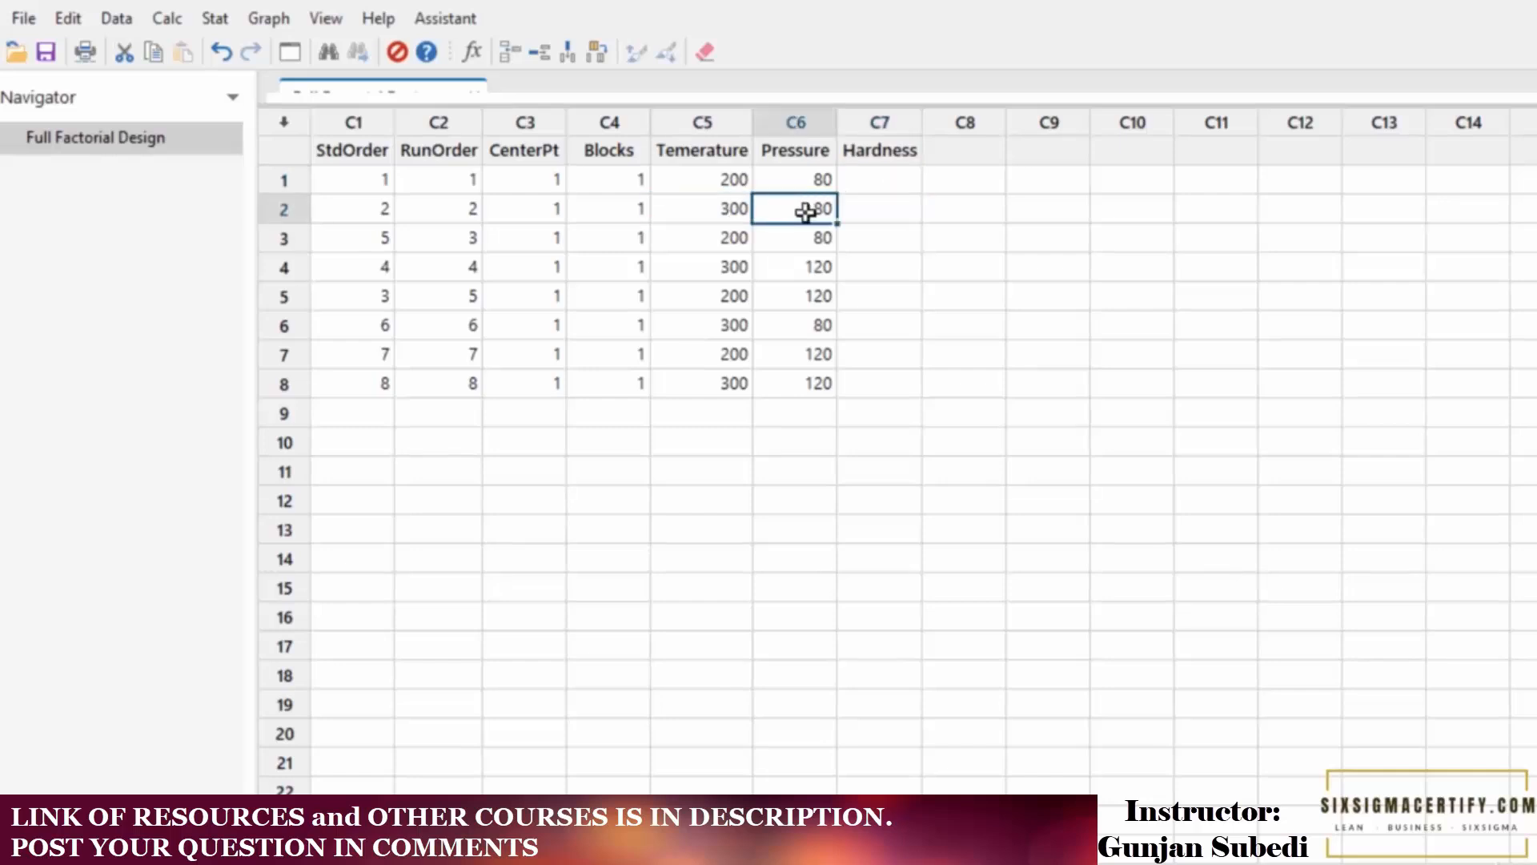
click(868, 212)
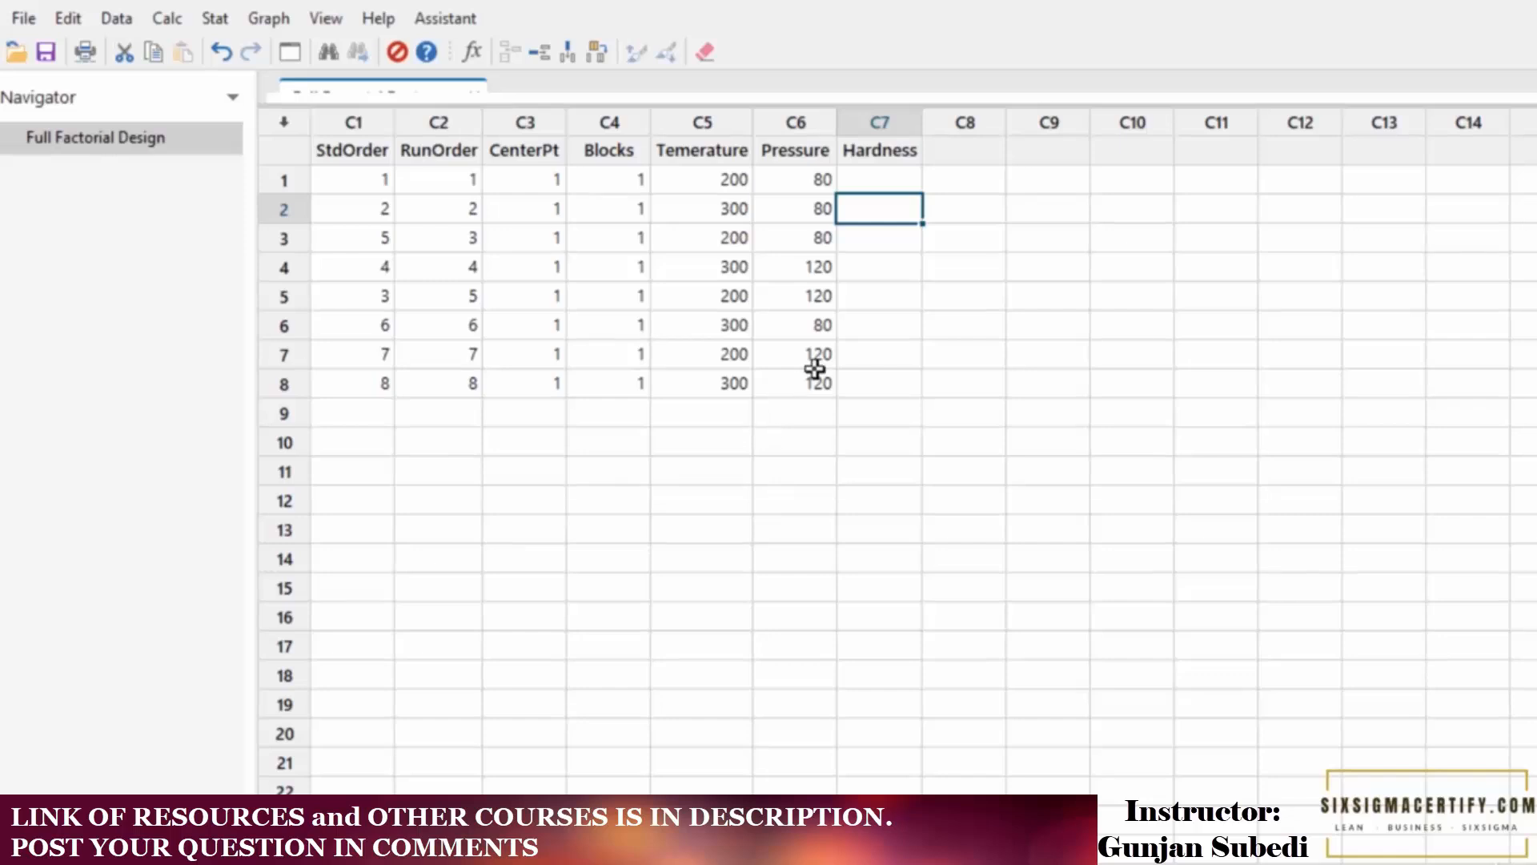
drag(731, 176, 792, 178)
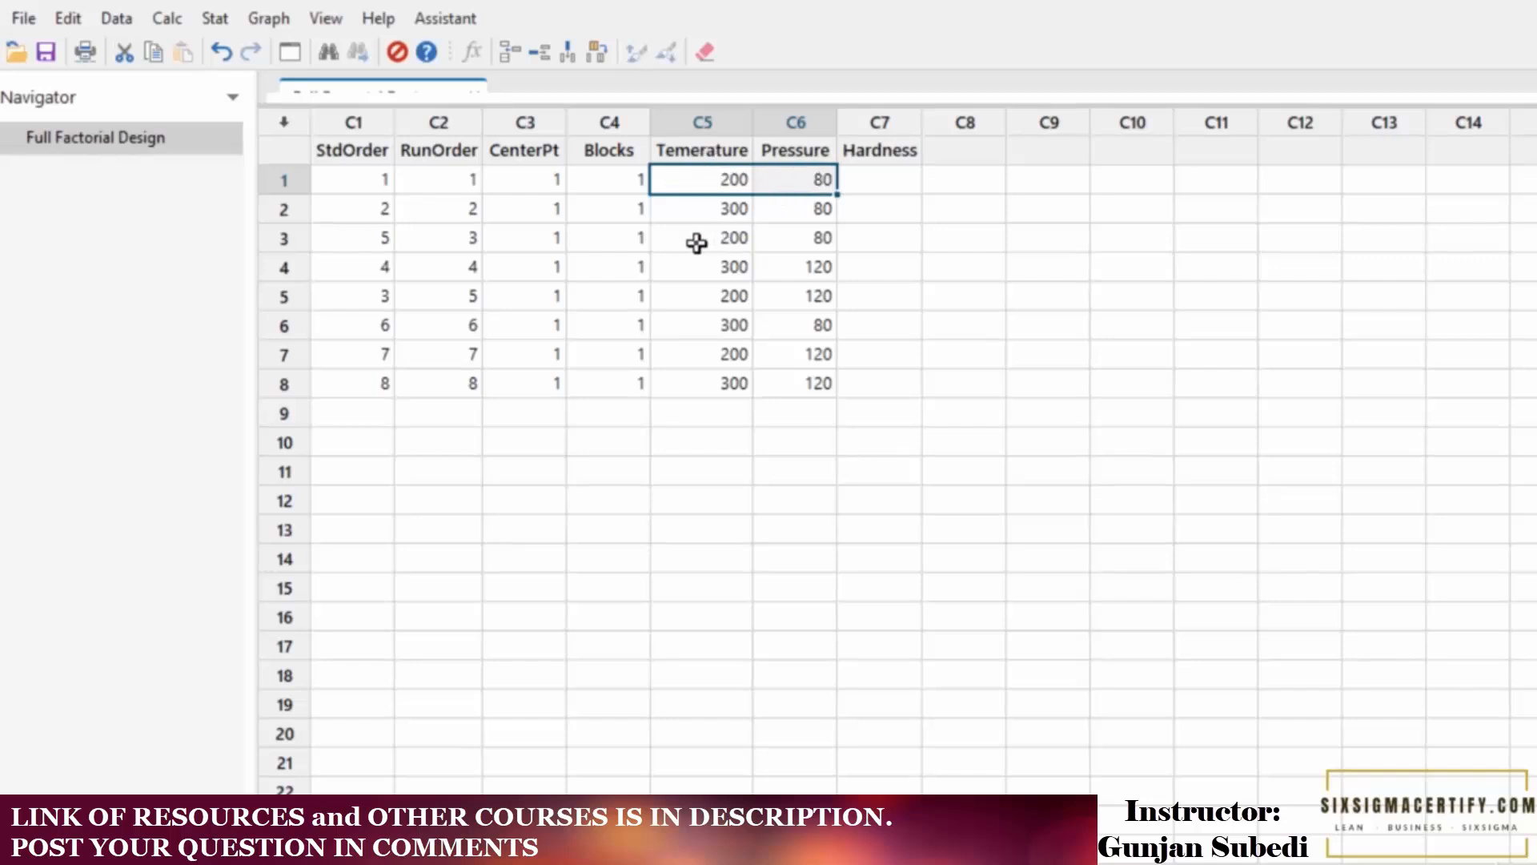
drag(700, 239, 815, 212)
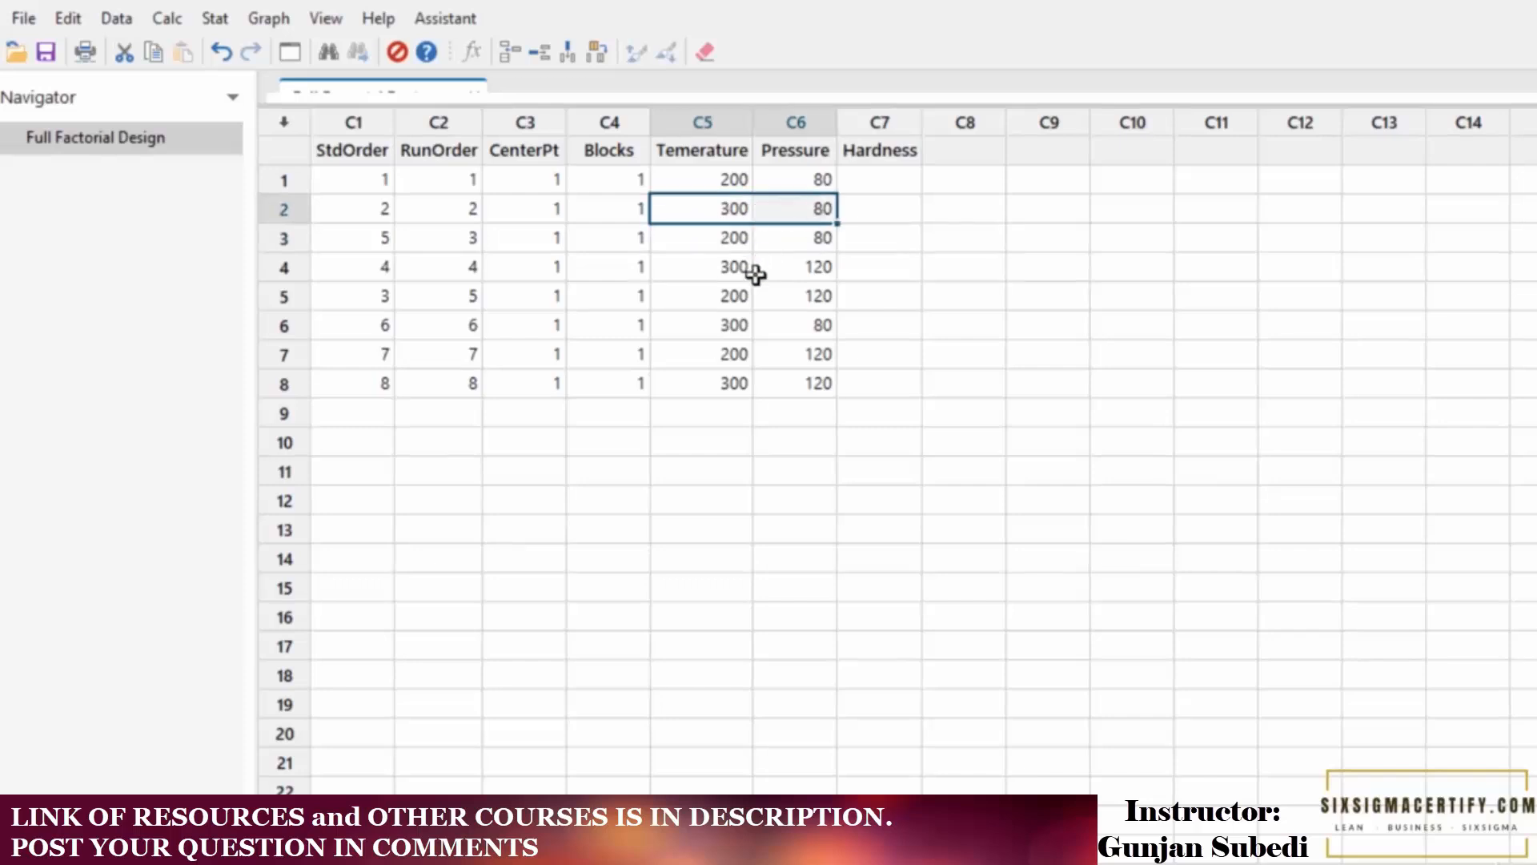
Compare the temperature and pressure settings across the replicated runs, including rows 6, 7, 5 and 1.
drag(734, 328, 798, 328)
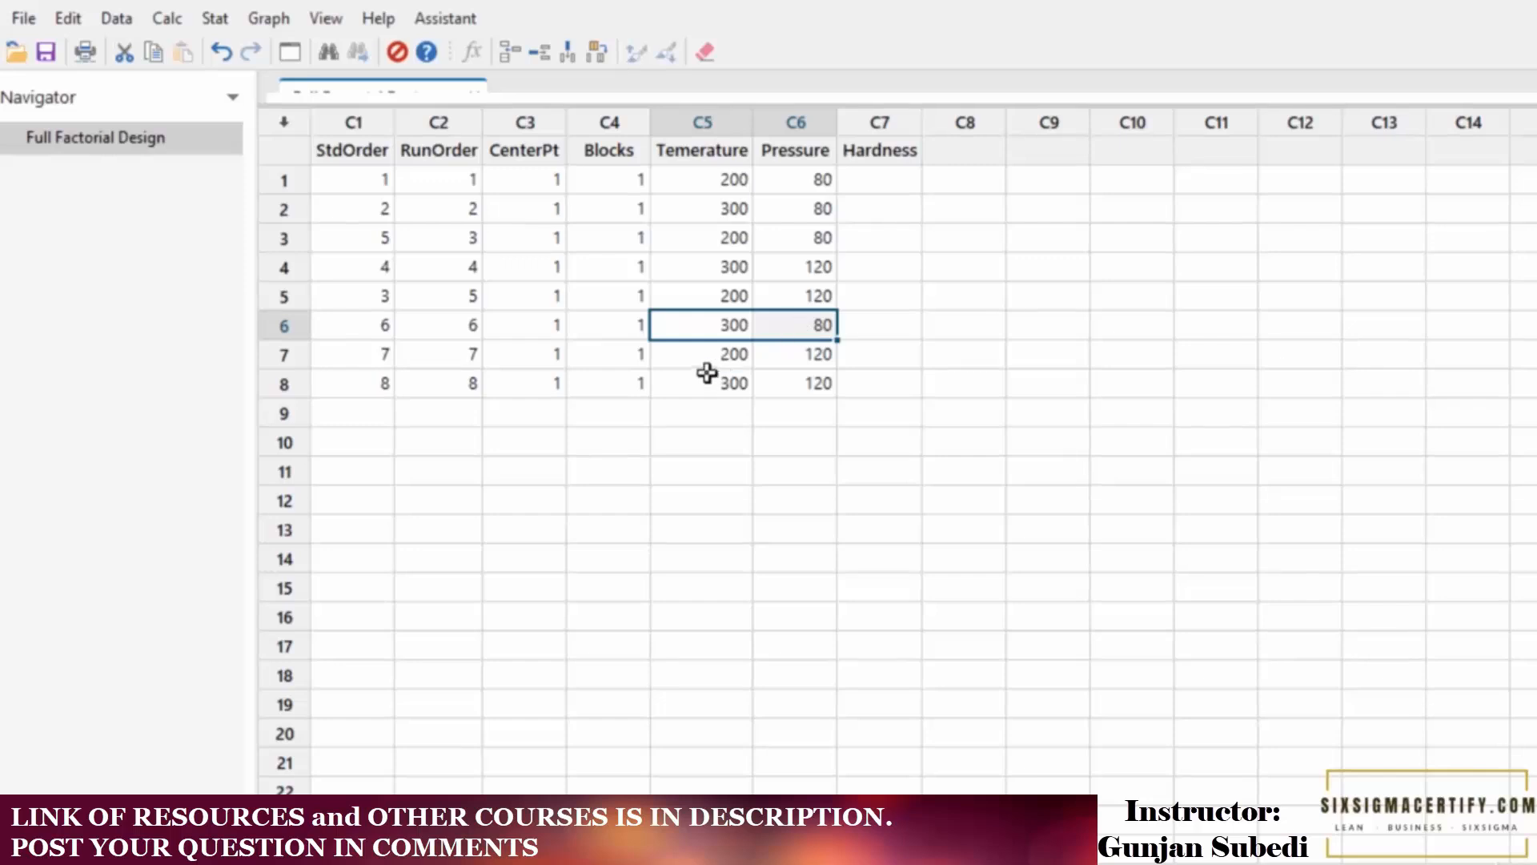
drag(701, 357, 798, 358)
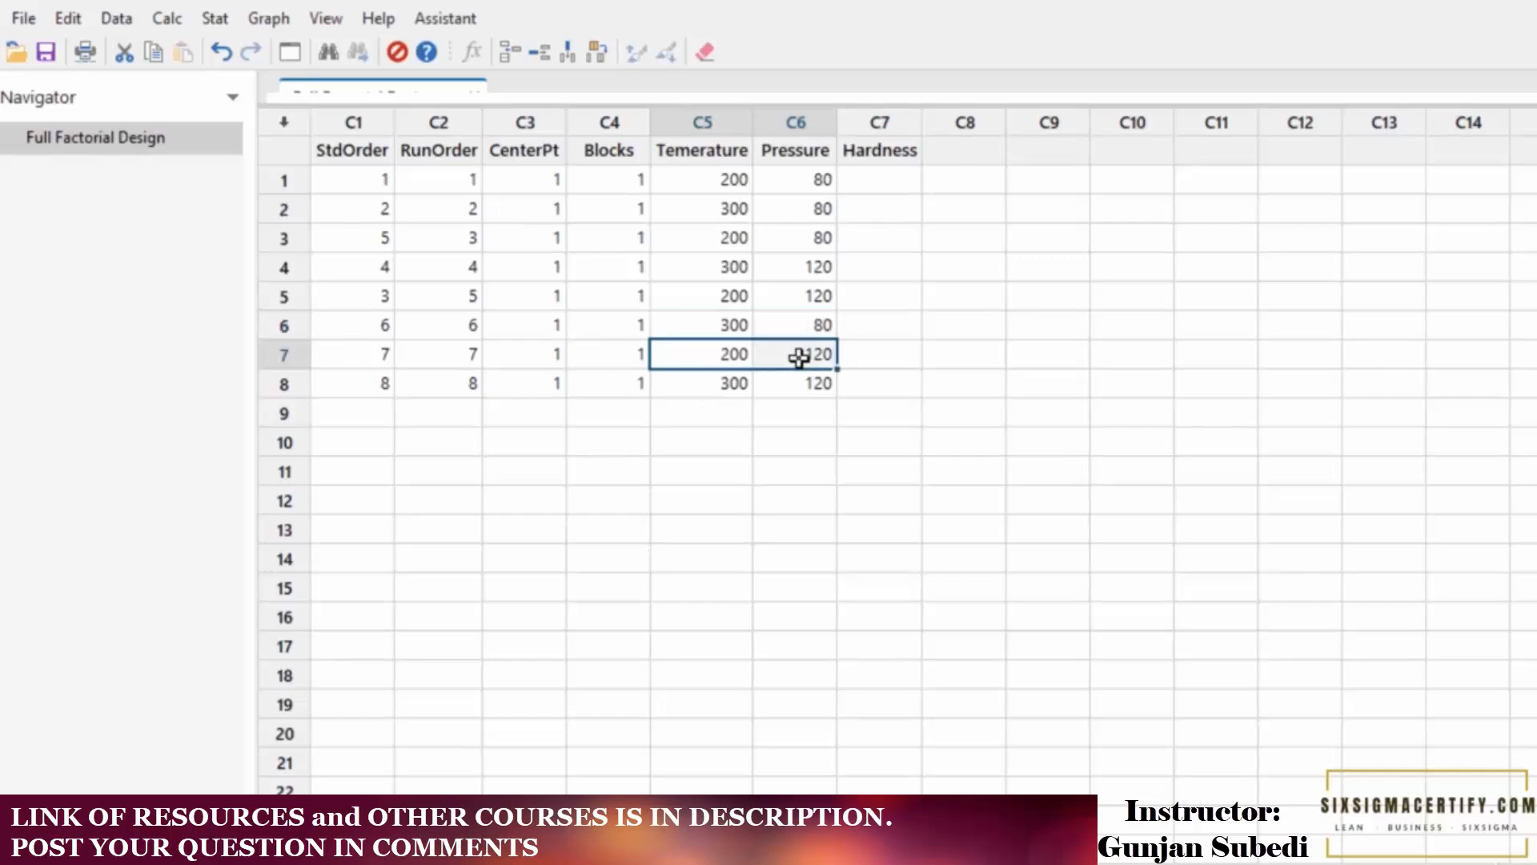
drag(713, 299, 788, 298)
drag(705, 181, 796, 185)
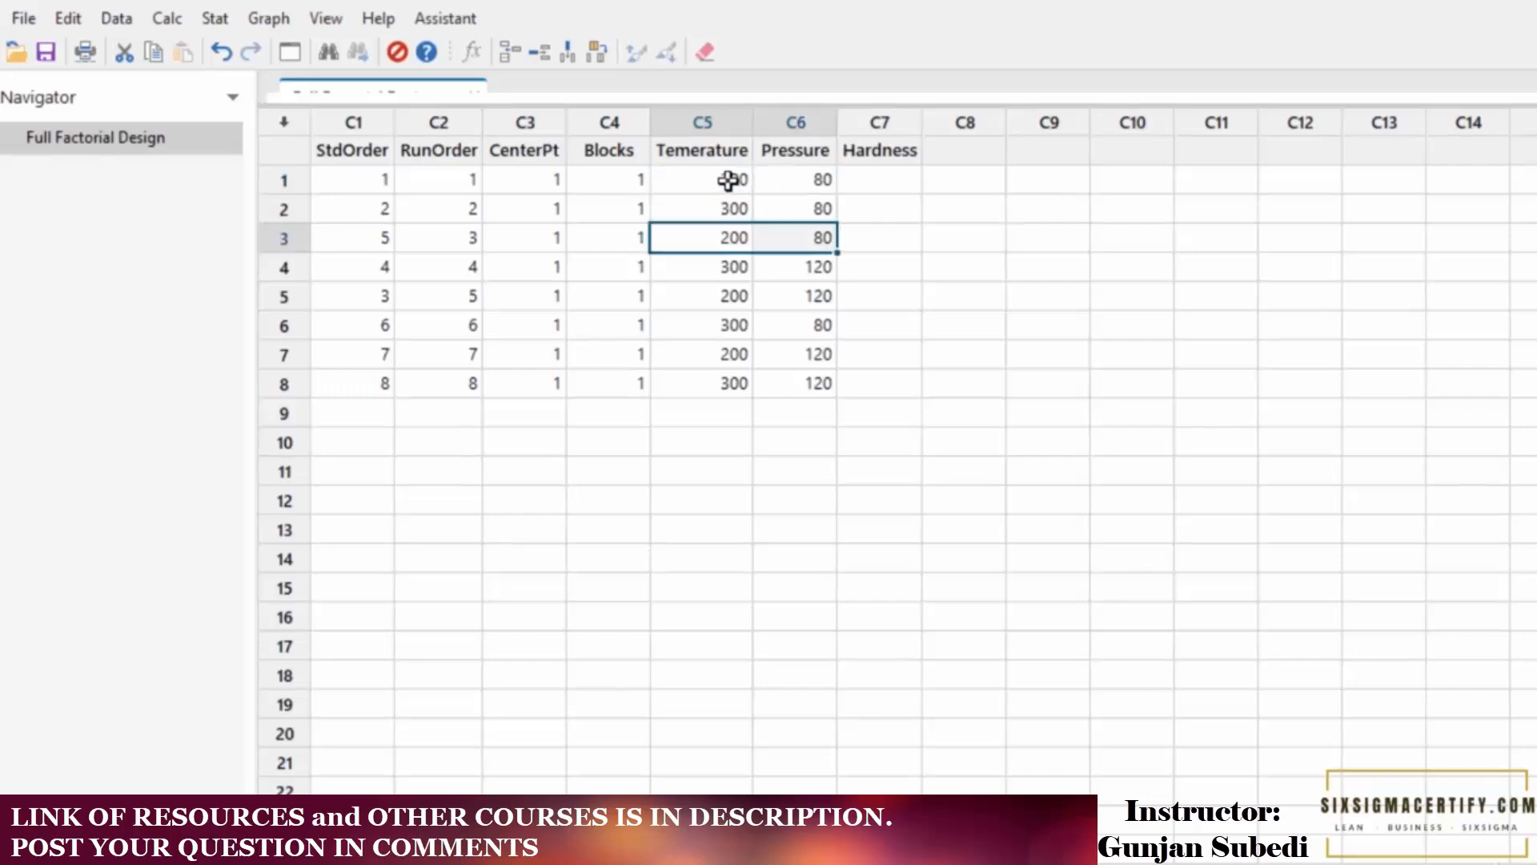
drag(728, 182, 791, 186)
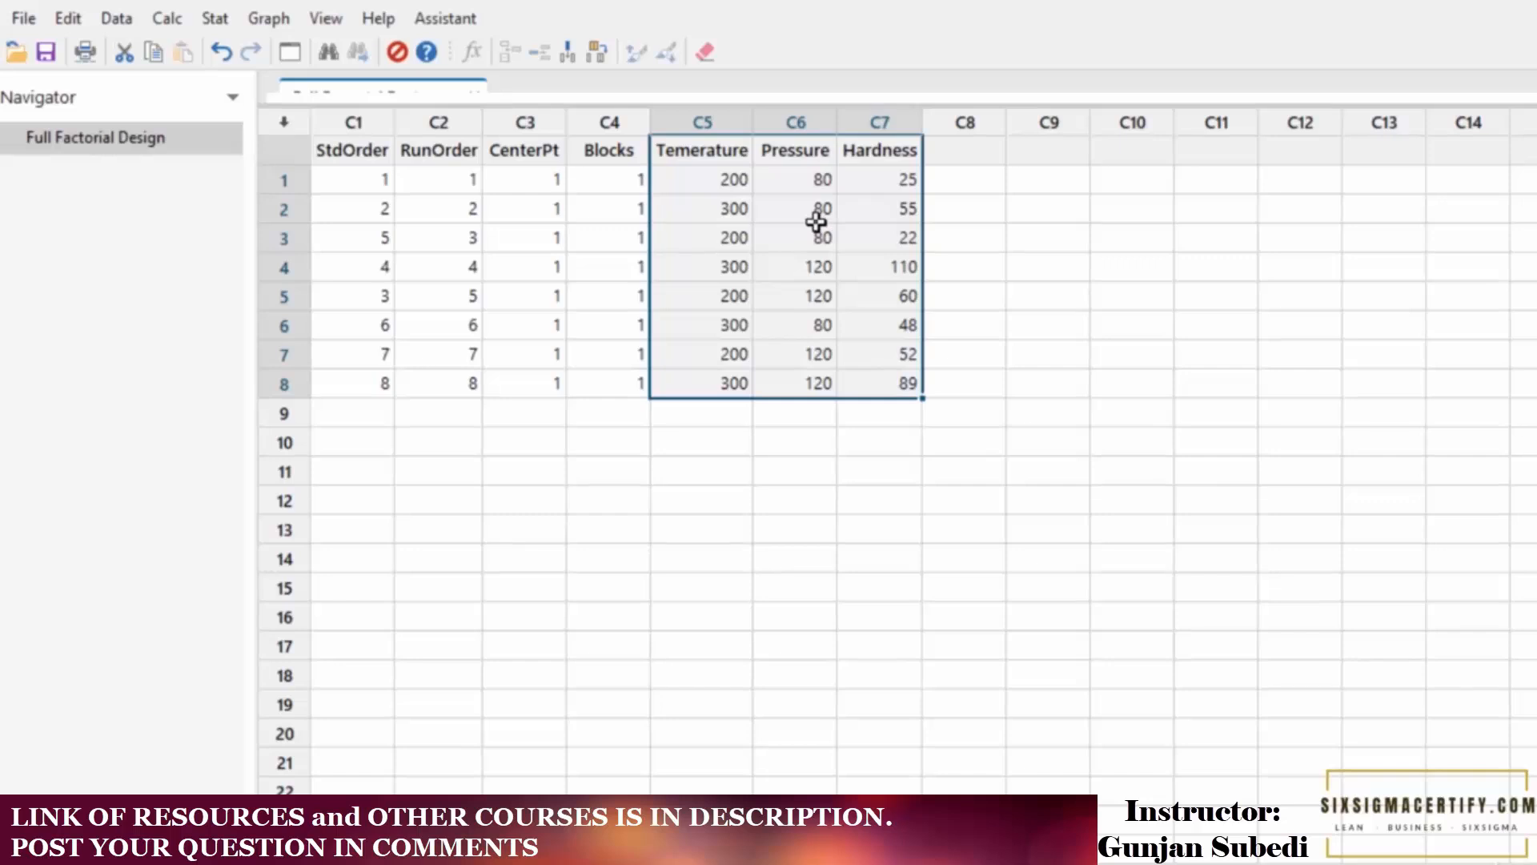
Examine the Hardness results against the factors' low and high levels, comparing the runs in rows 1, 5 and 8.
click(885, 147)
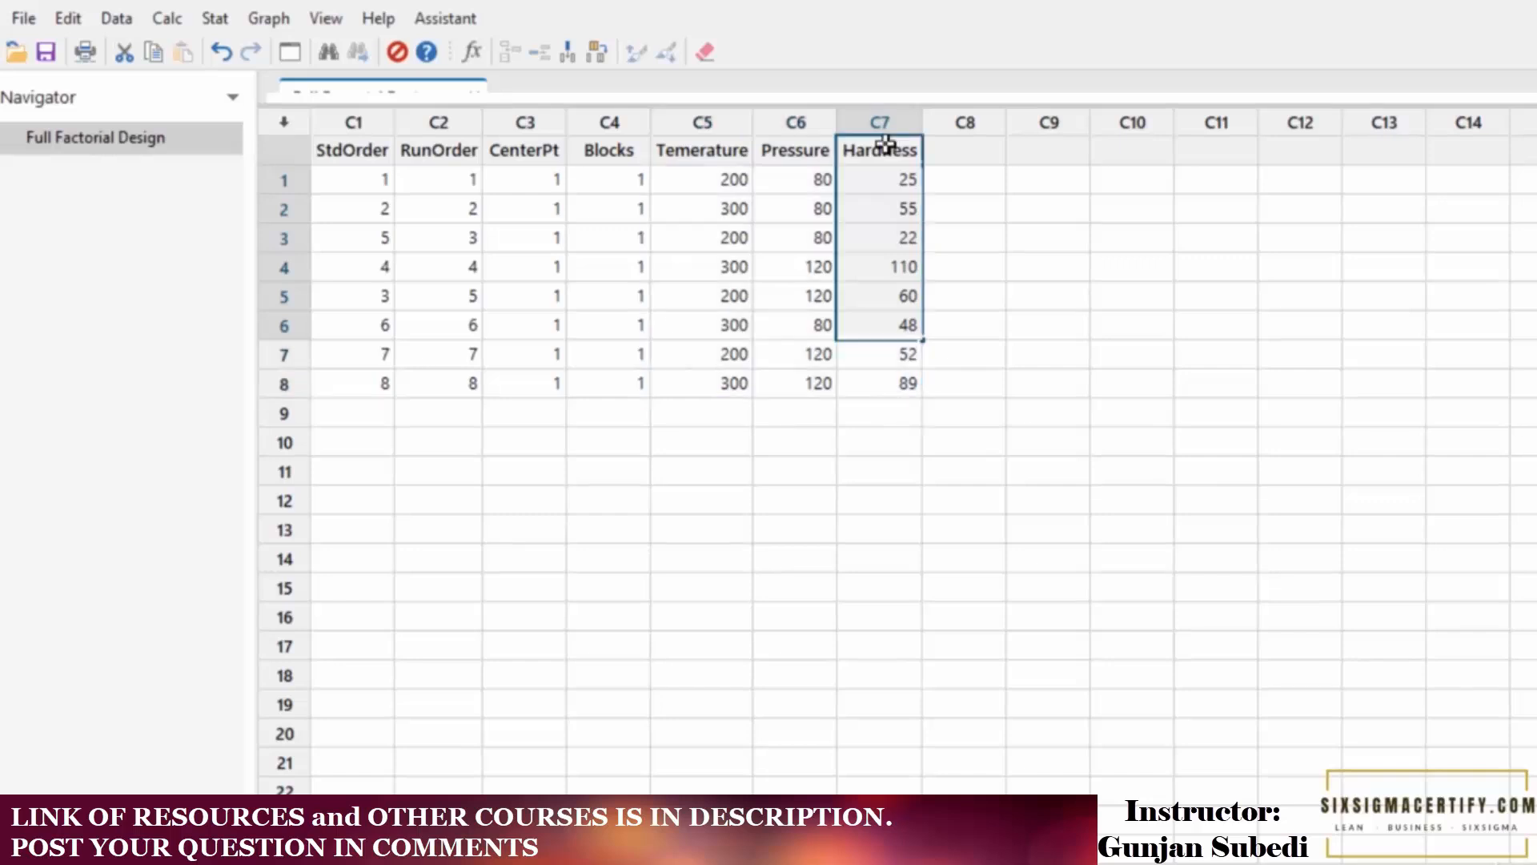
drag(886, 147, 887, 390)
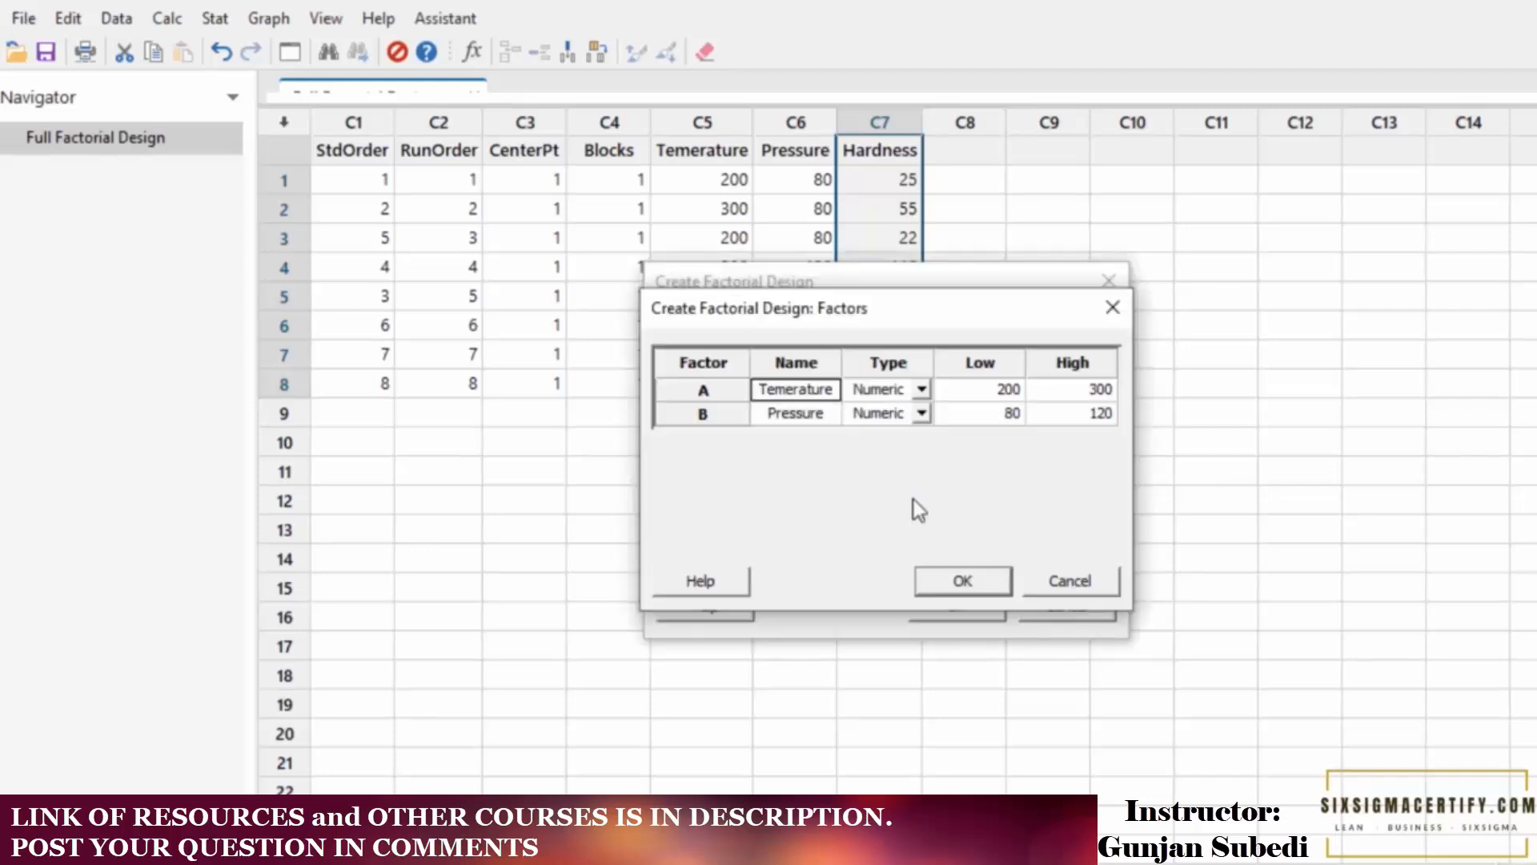
click(1007, 390)
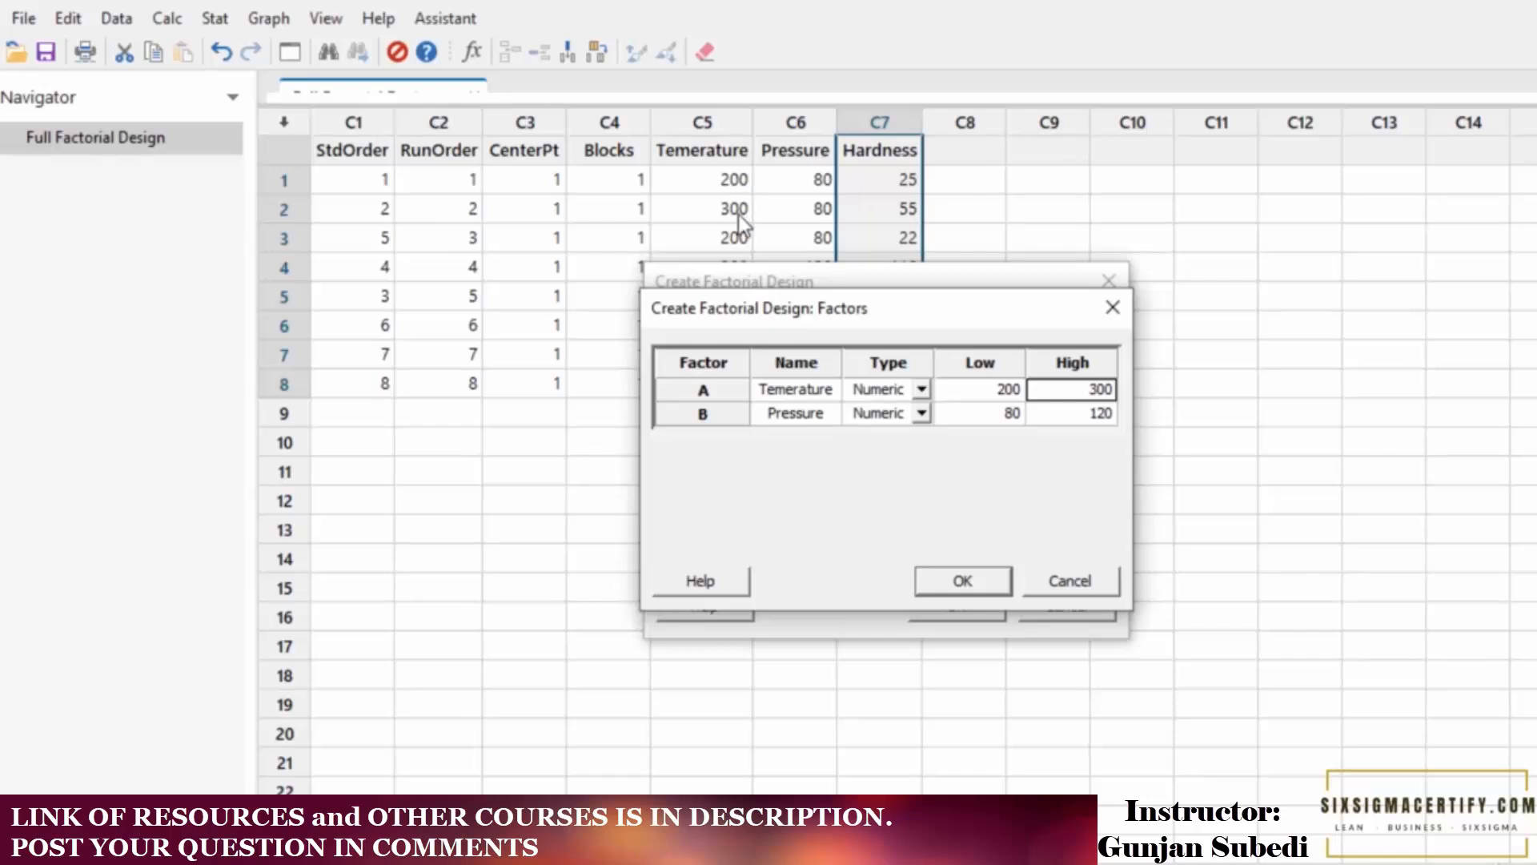
click(725, 180)
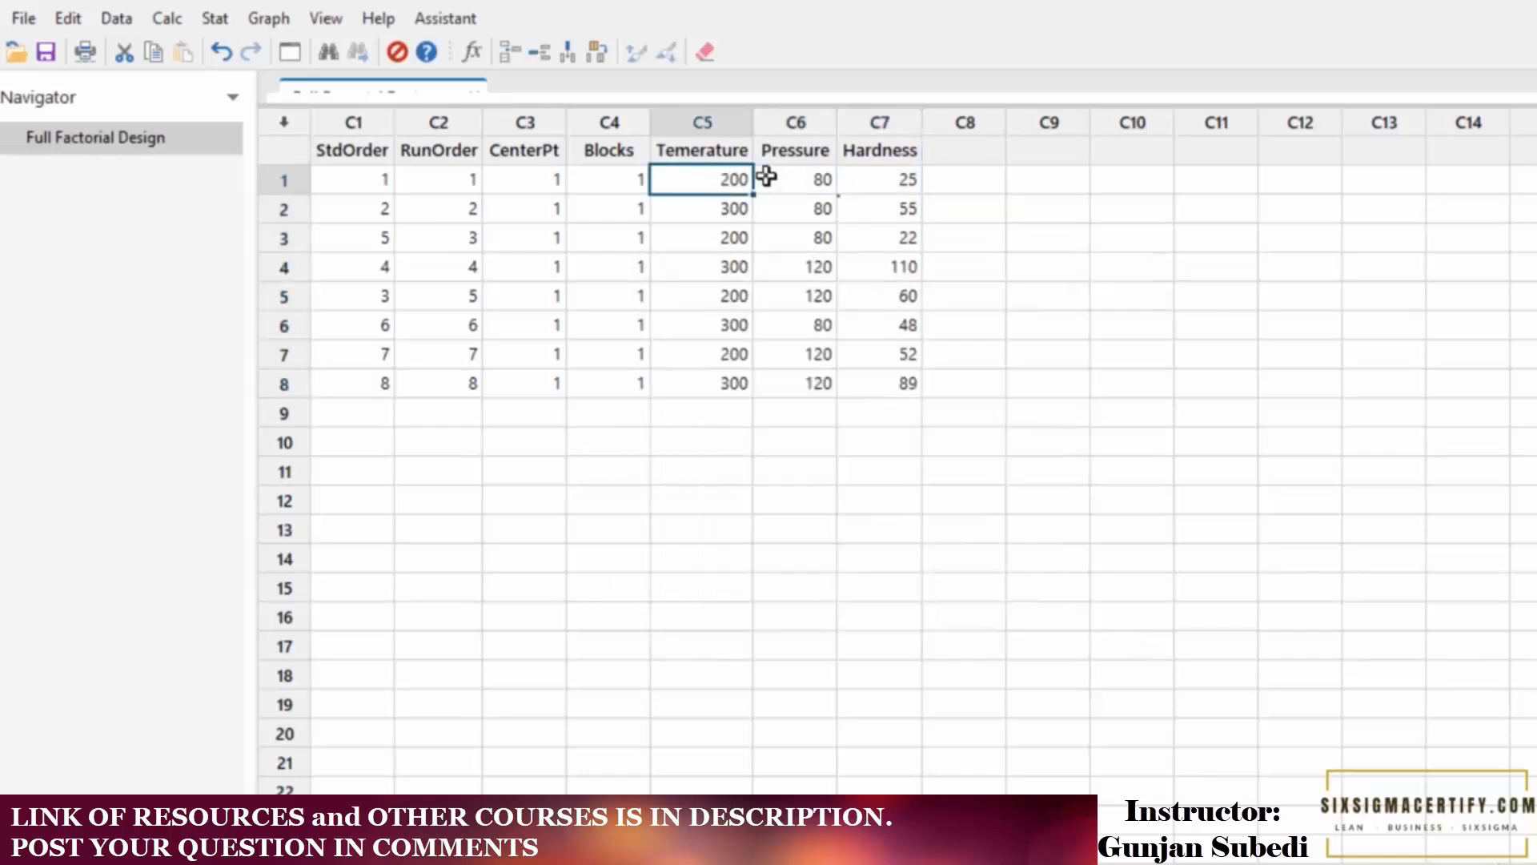
drag(767, 177, 808, 176)
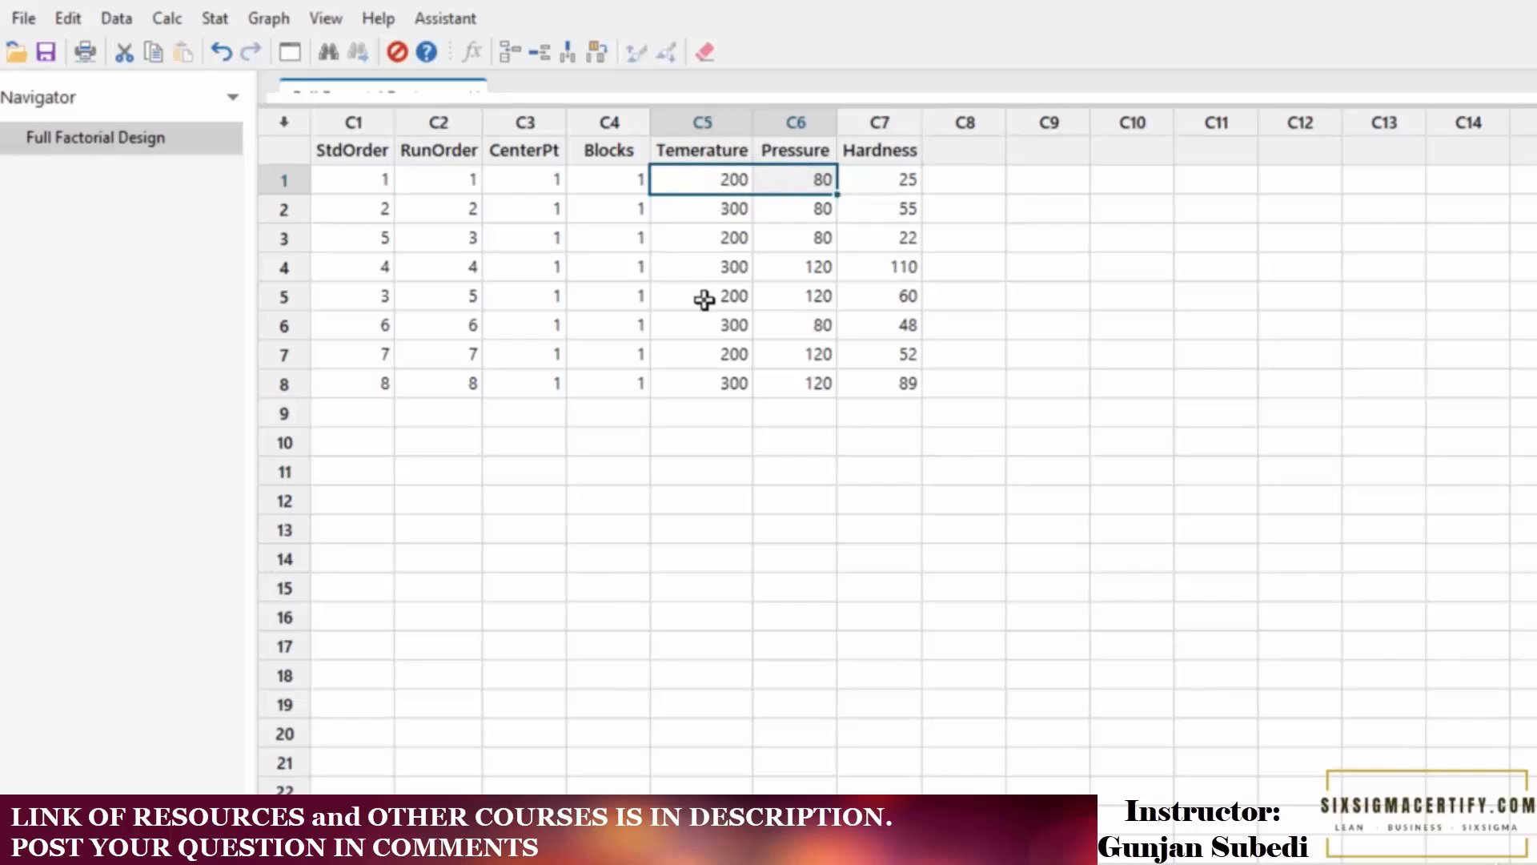
drag(704, 297, 881, 296)
drag(727, 383, 851, 385)
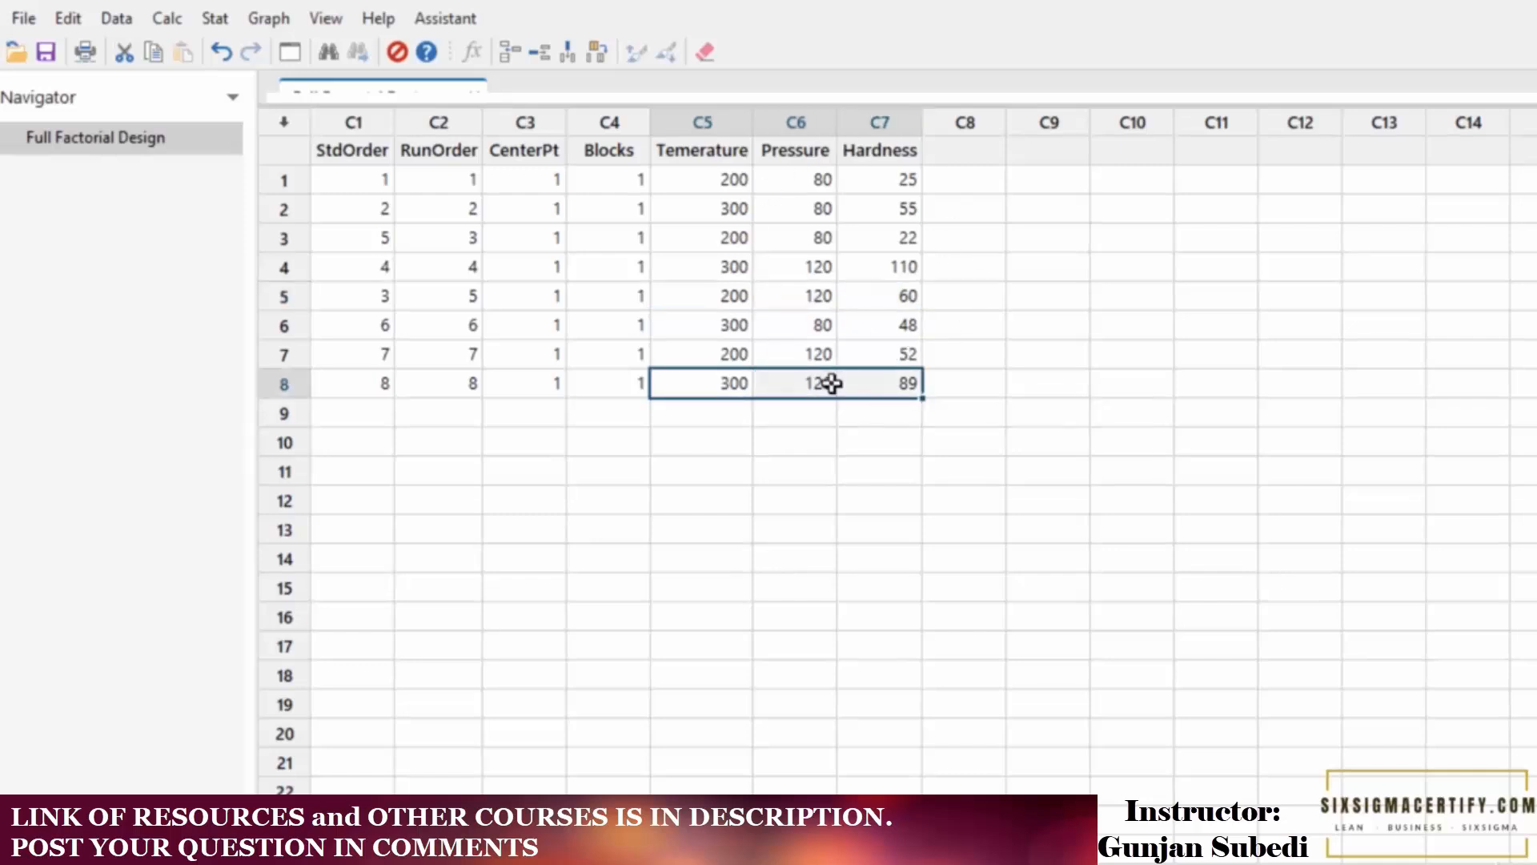
click(703, 172)
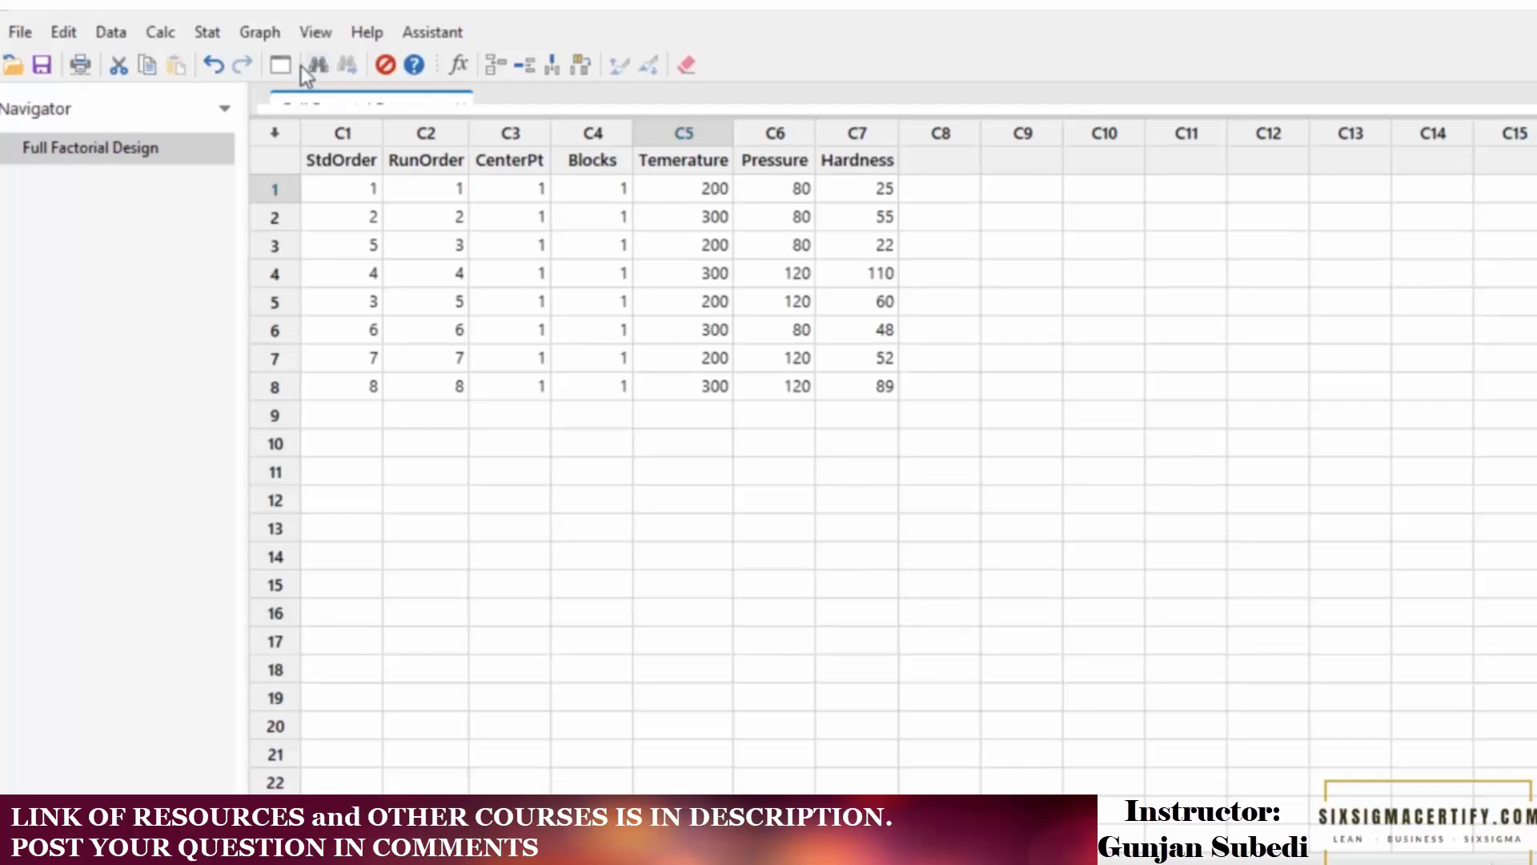
Set up Analyze Factorial Design with Hardness as the response and model terms A, B and AB up through order 2.
click(208, 33)
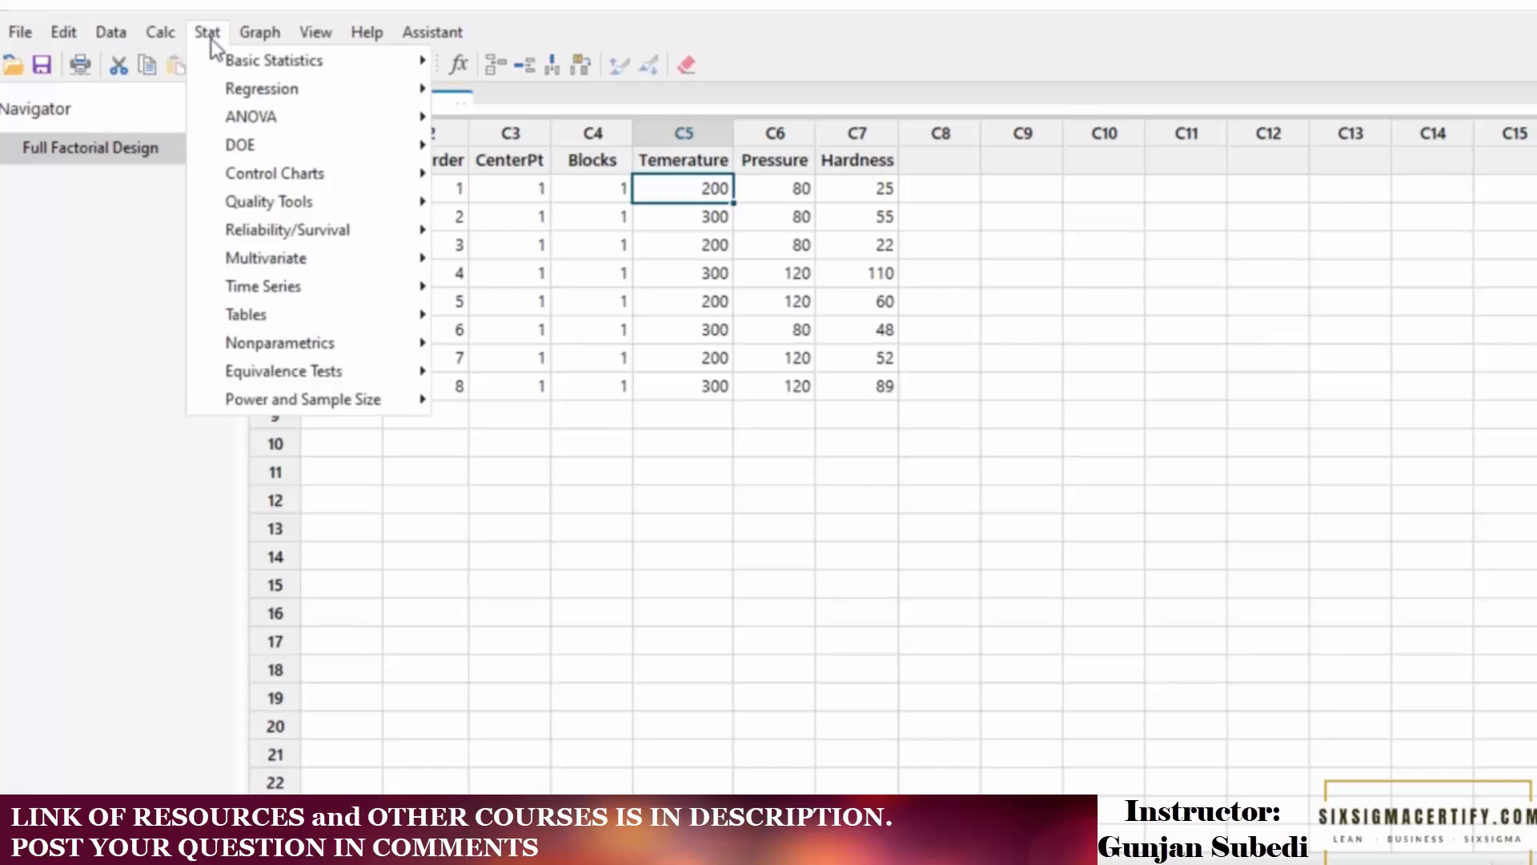
mouse_move(238, 146)
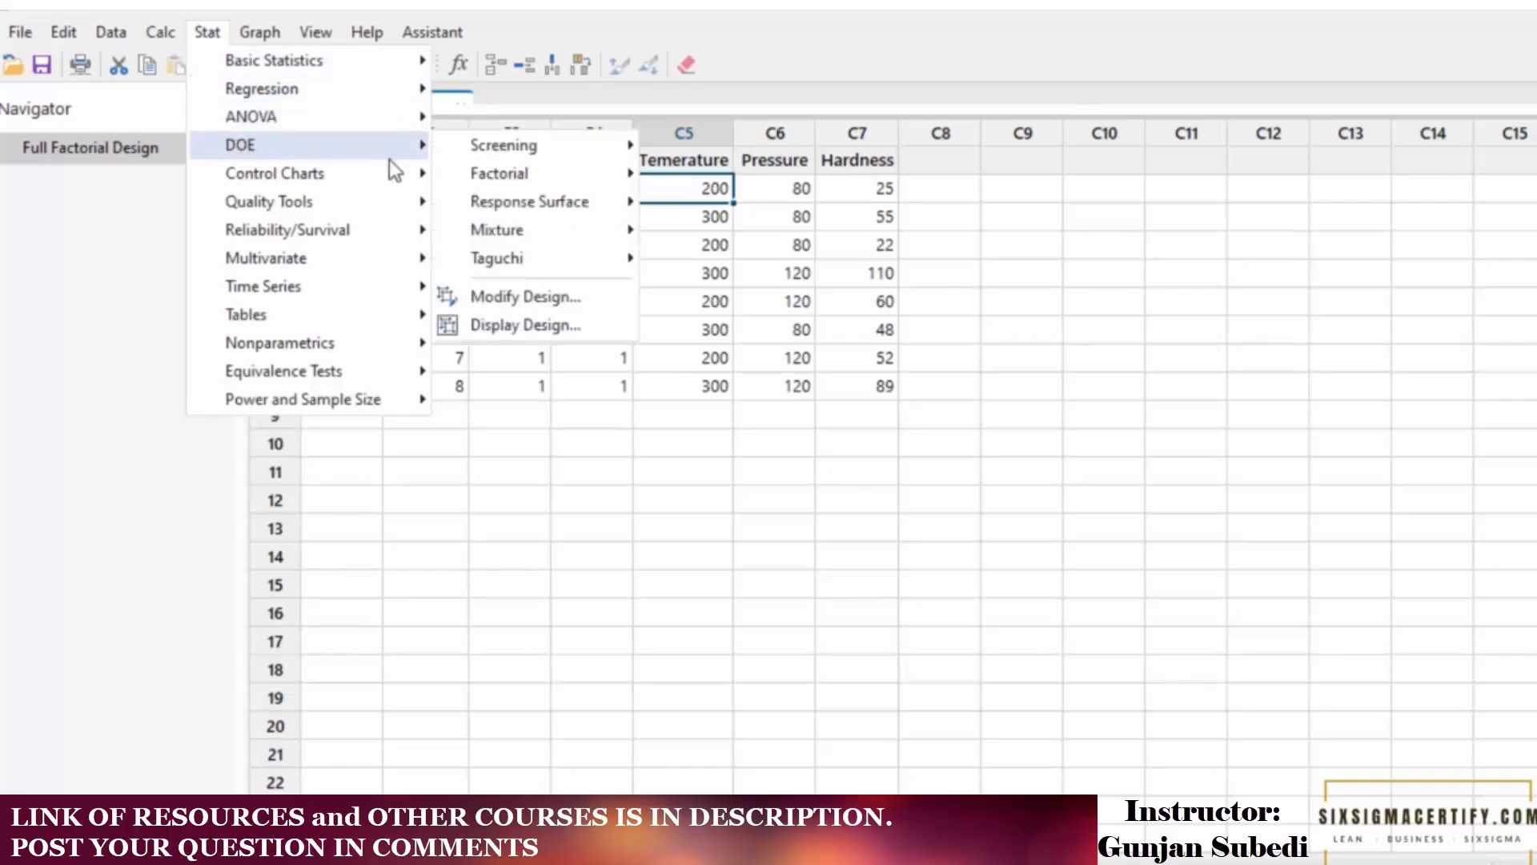
mouse_move(460, 175)
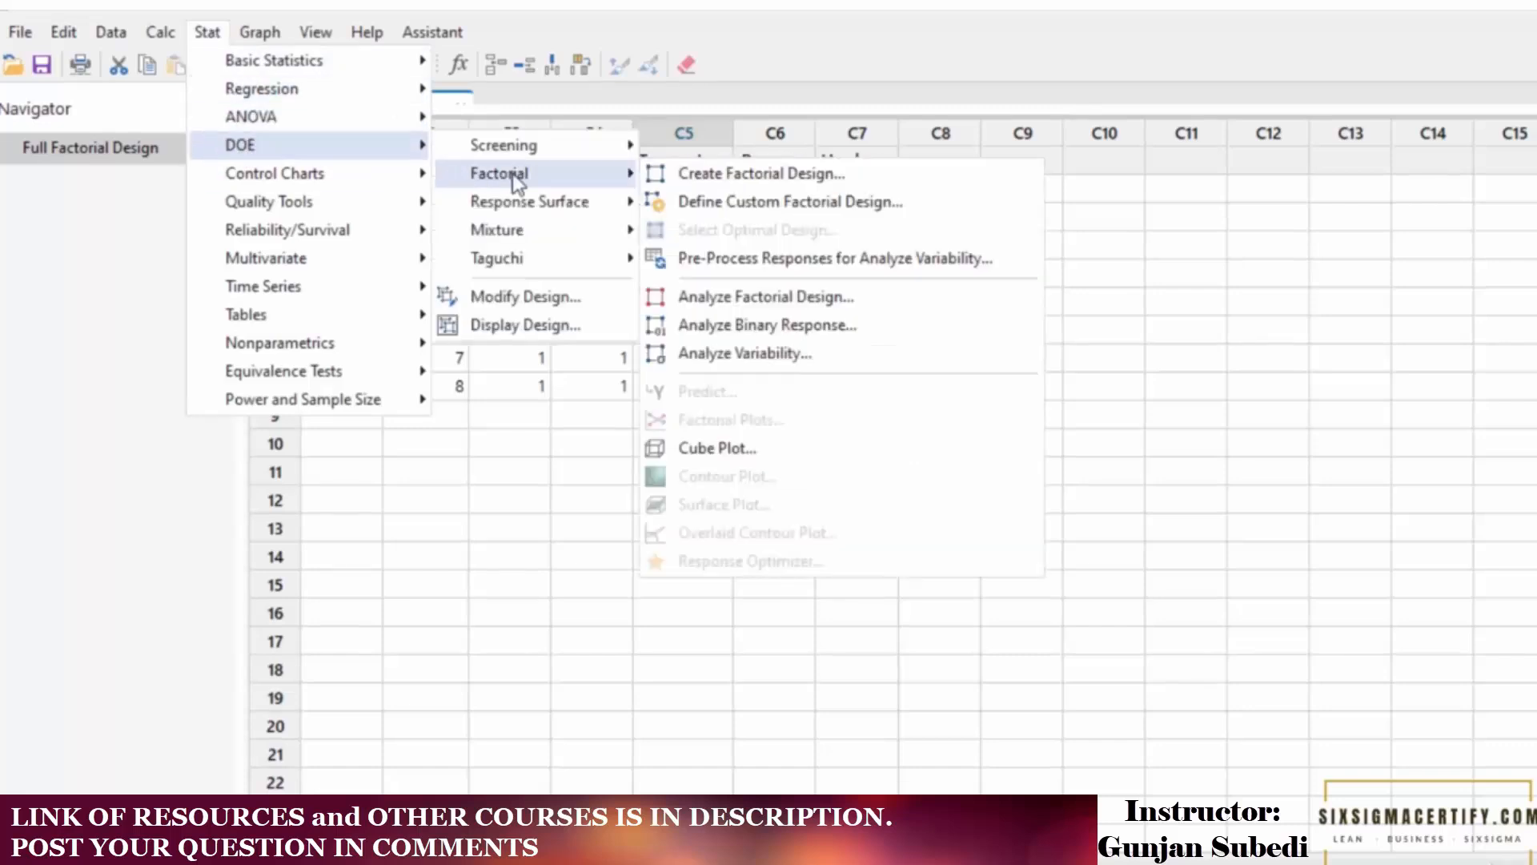
click(727, 298)
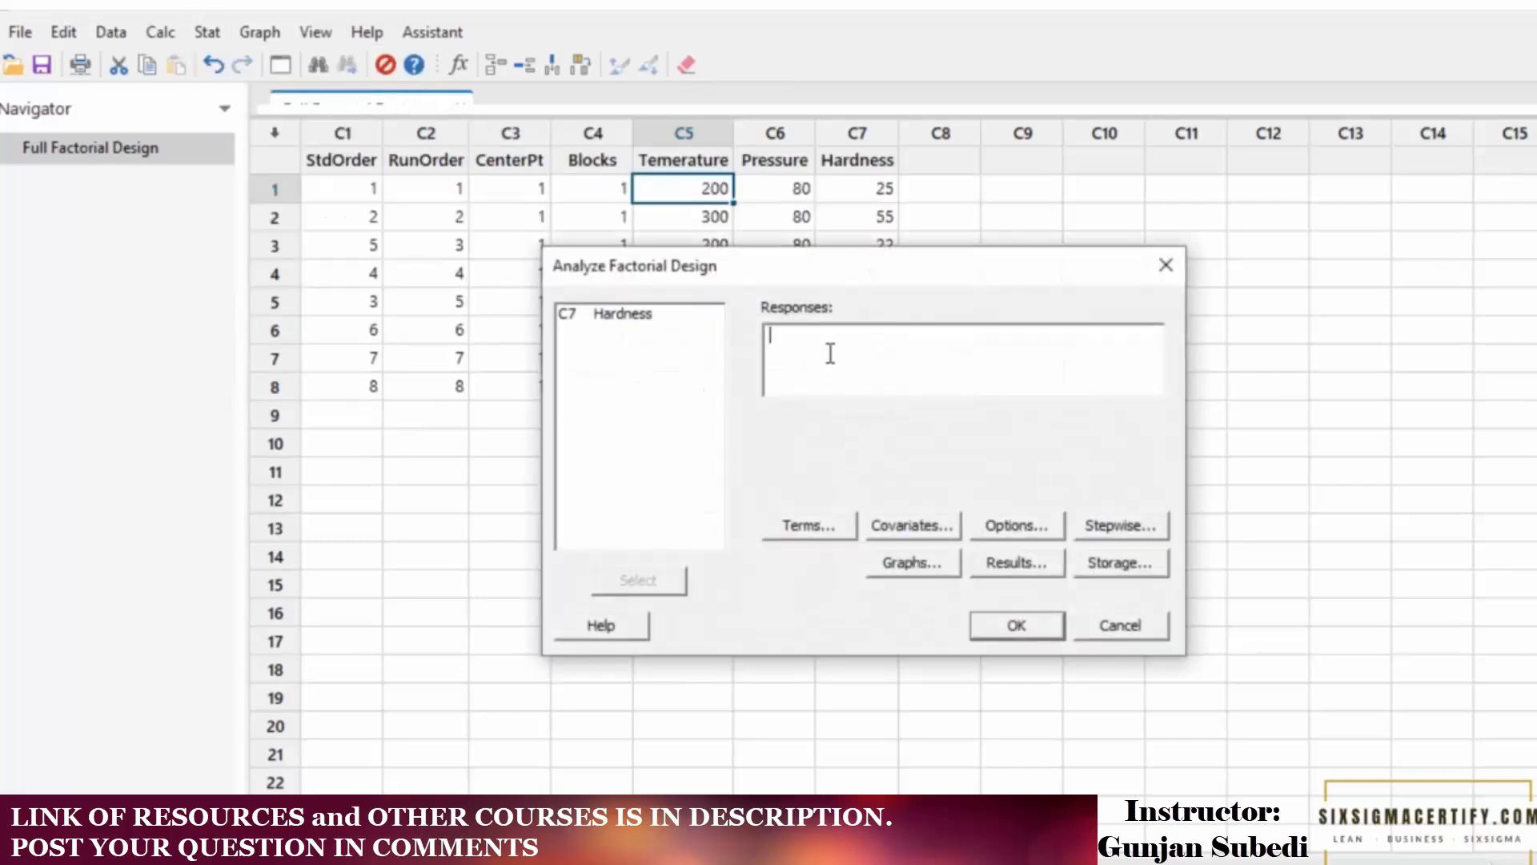
double_click(637, 315)
click(825, 525)
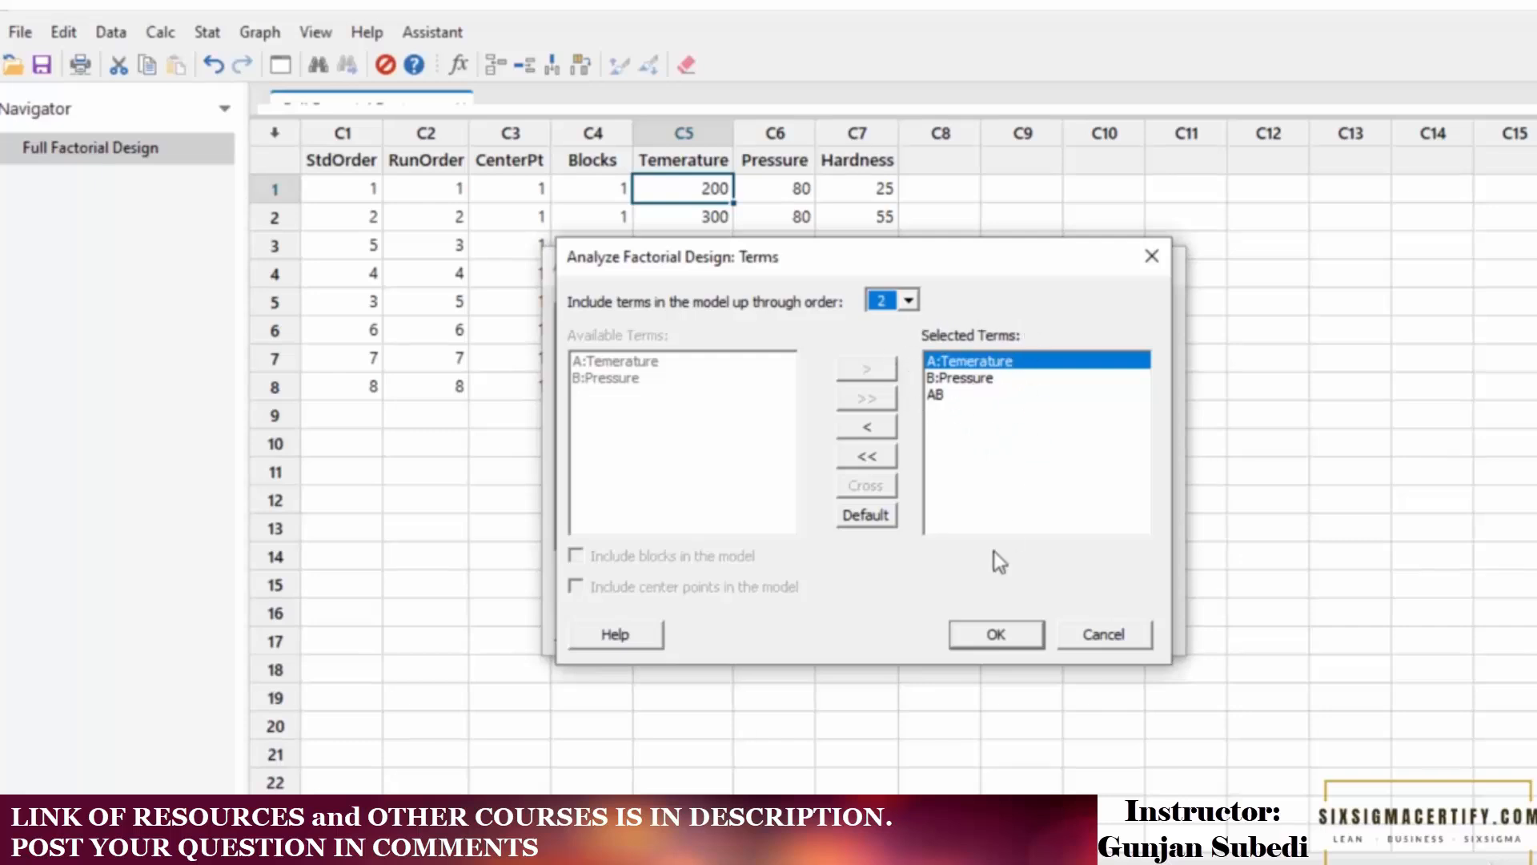
click(998, 644)
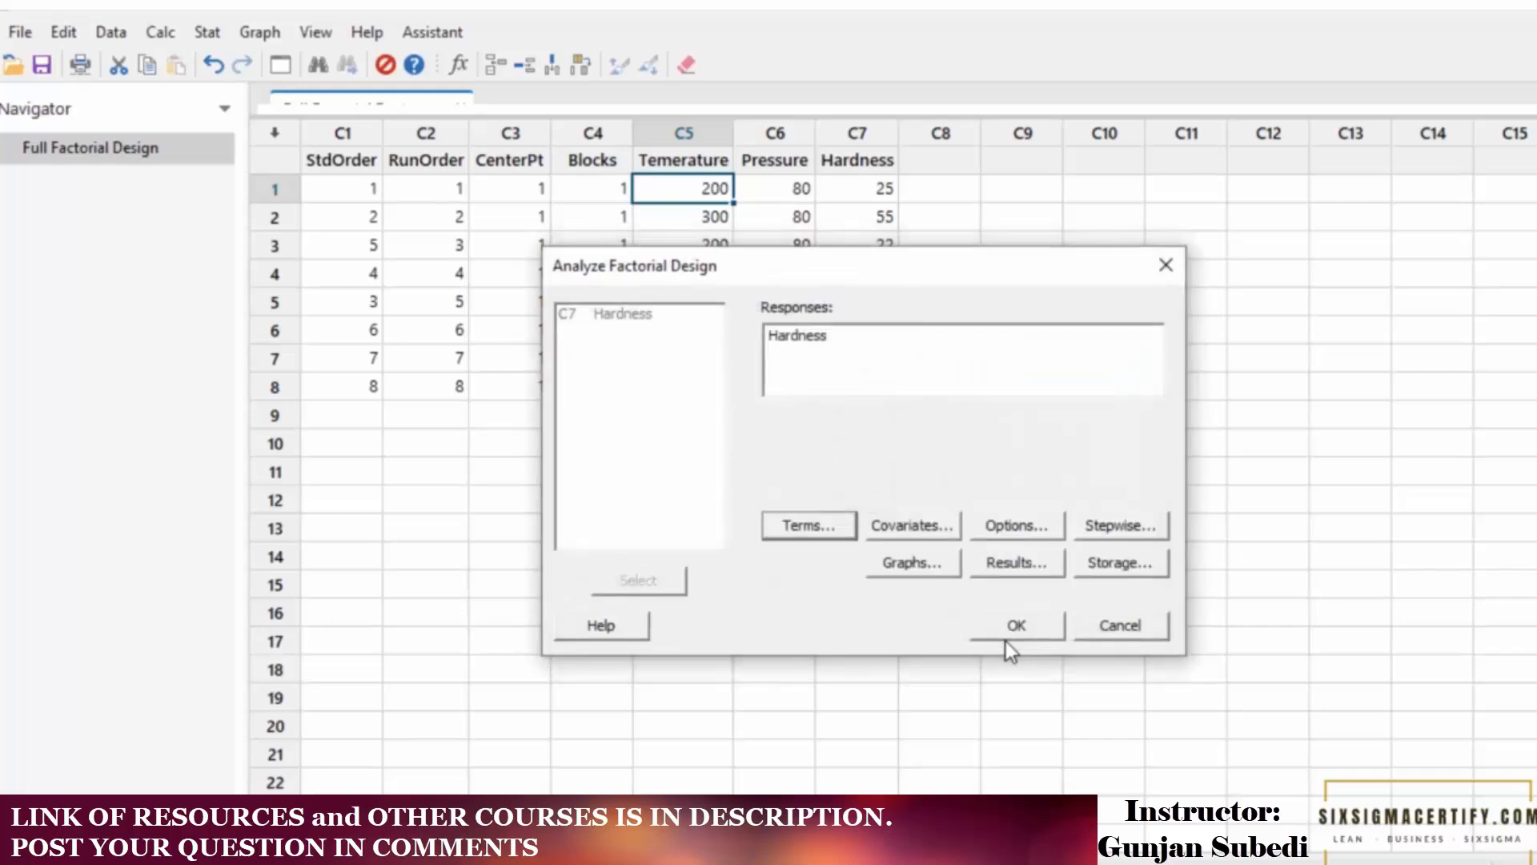
Request the Pareto and Normal effects plots and run the factorial analysis.
click(916, 562)
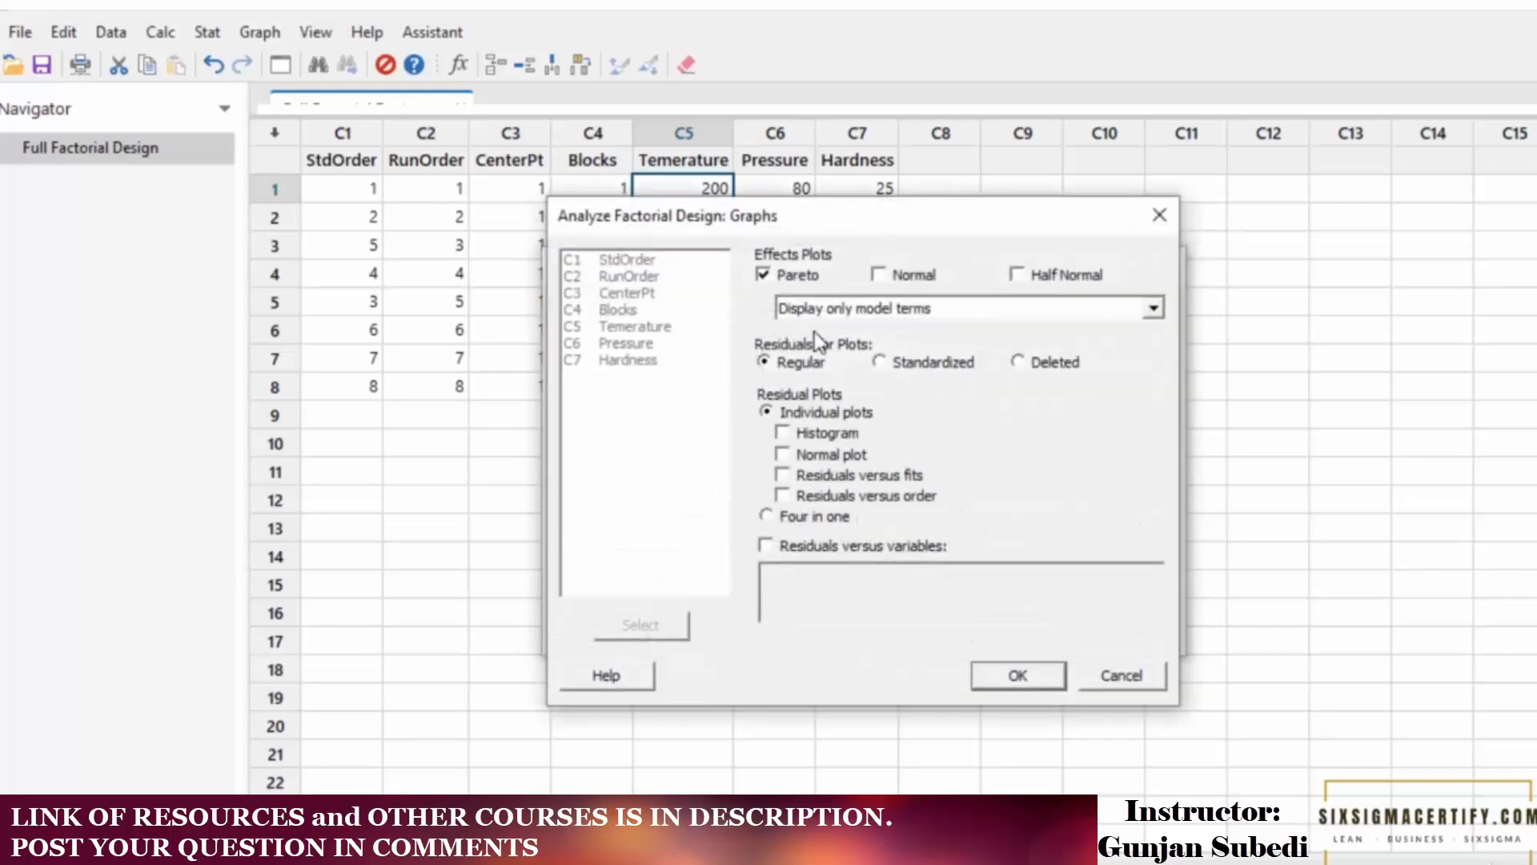
click(763, 273)
click(879, 274)
click(1015, 675)
click(1026, 623)
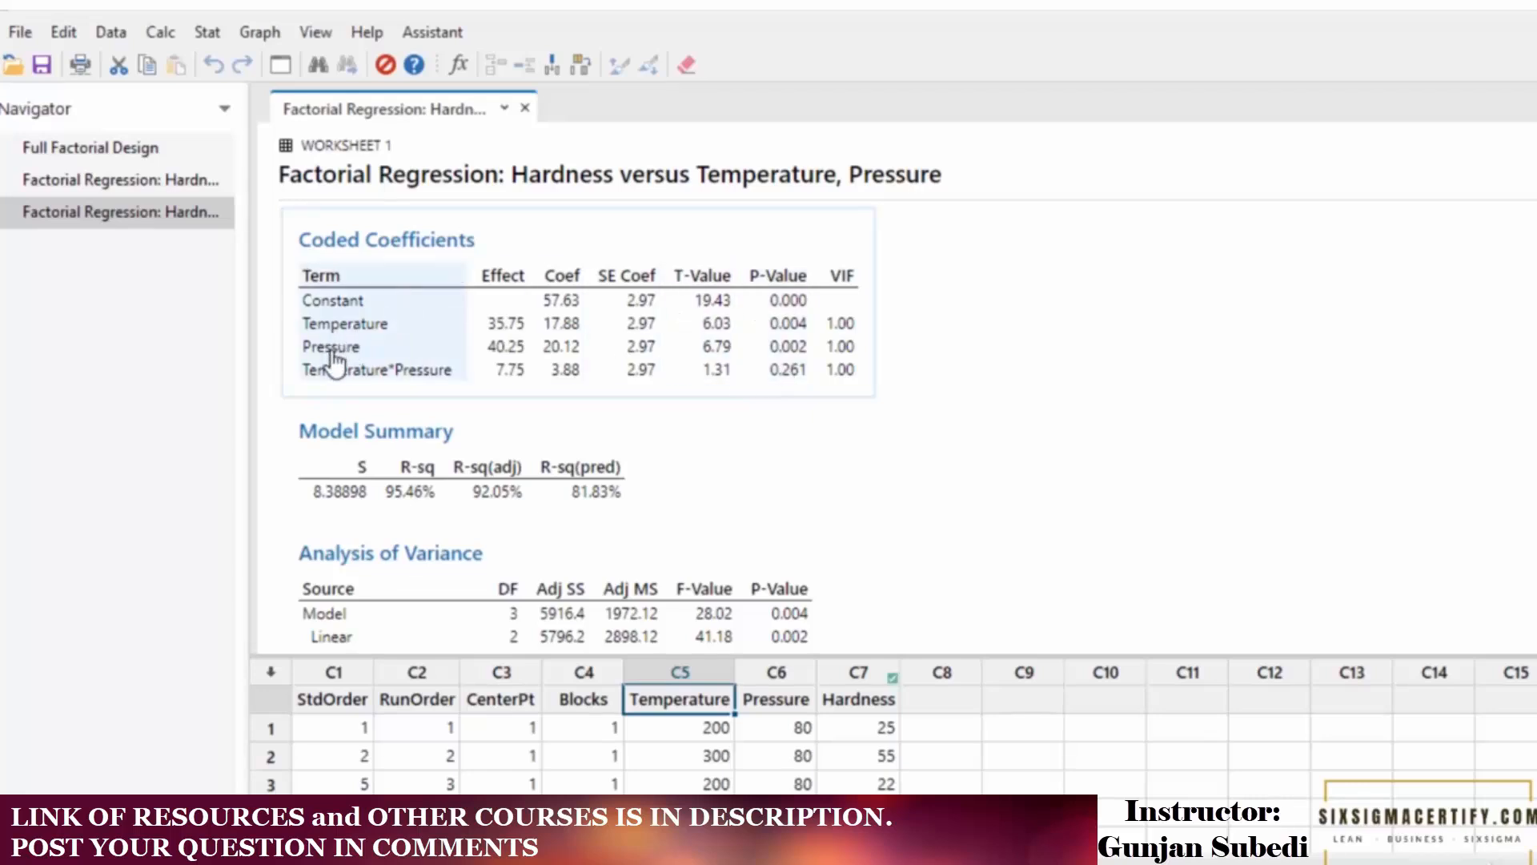
Review the factorial regression output: coded coefficients, model summary, analysis of variance, uncoded regression equation and alias structure.
scroll(334, 364, down, 5)
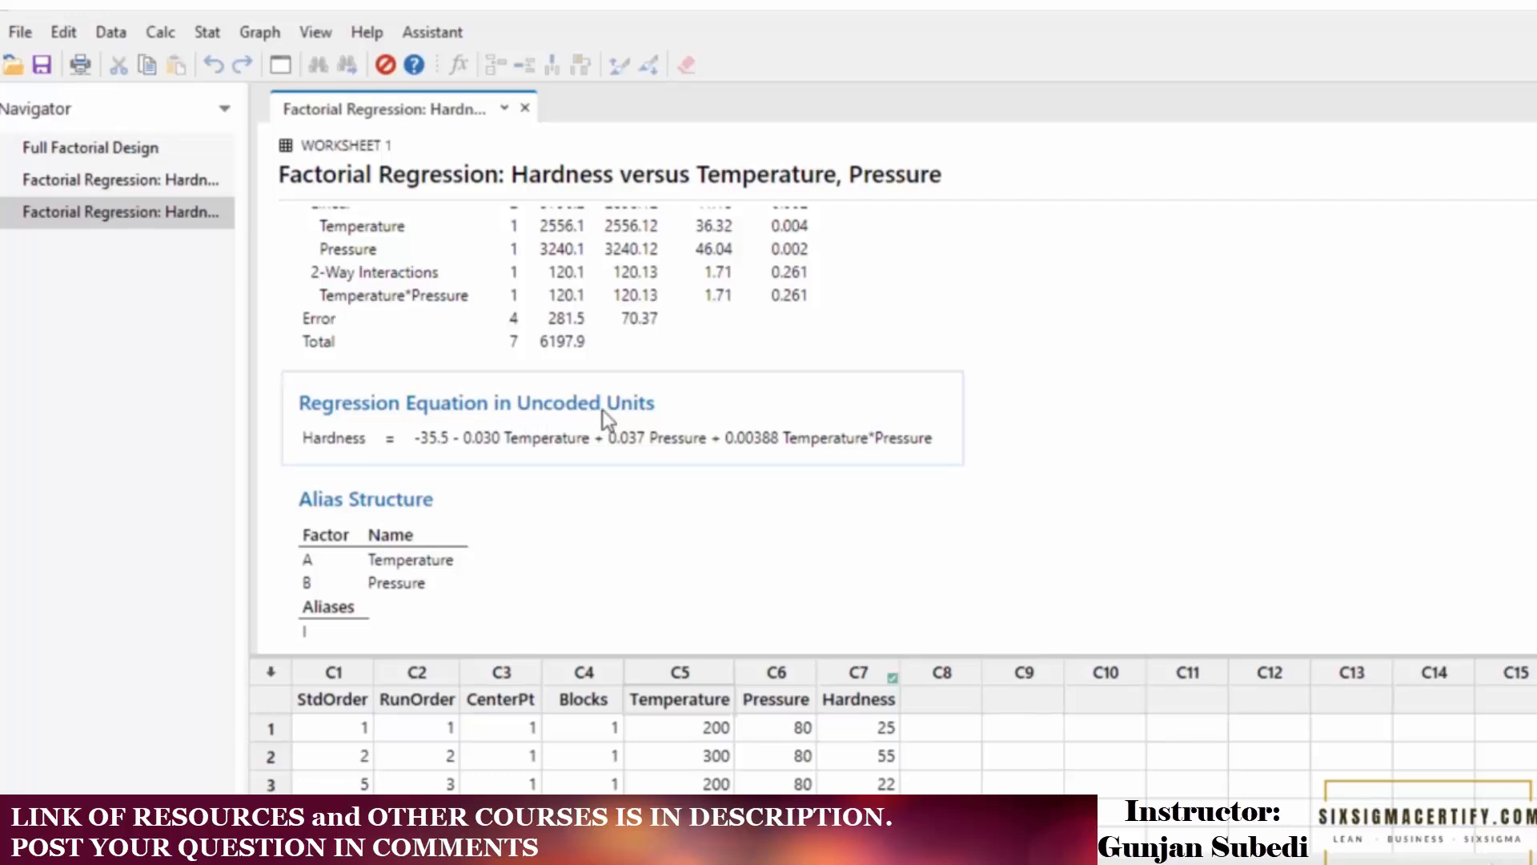
scroll(653, 449, up, 3)
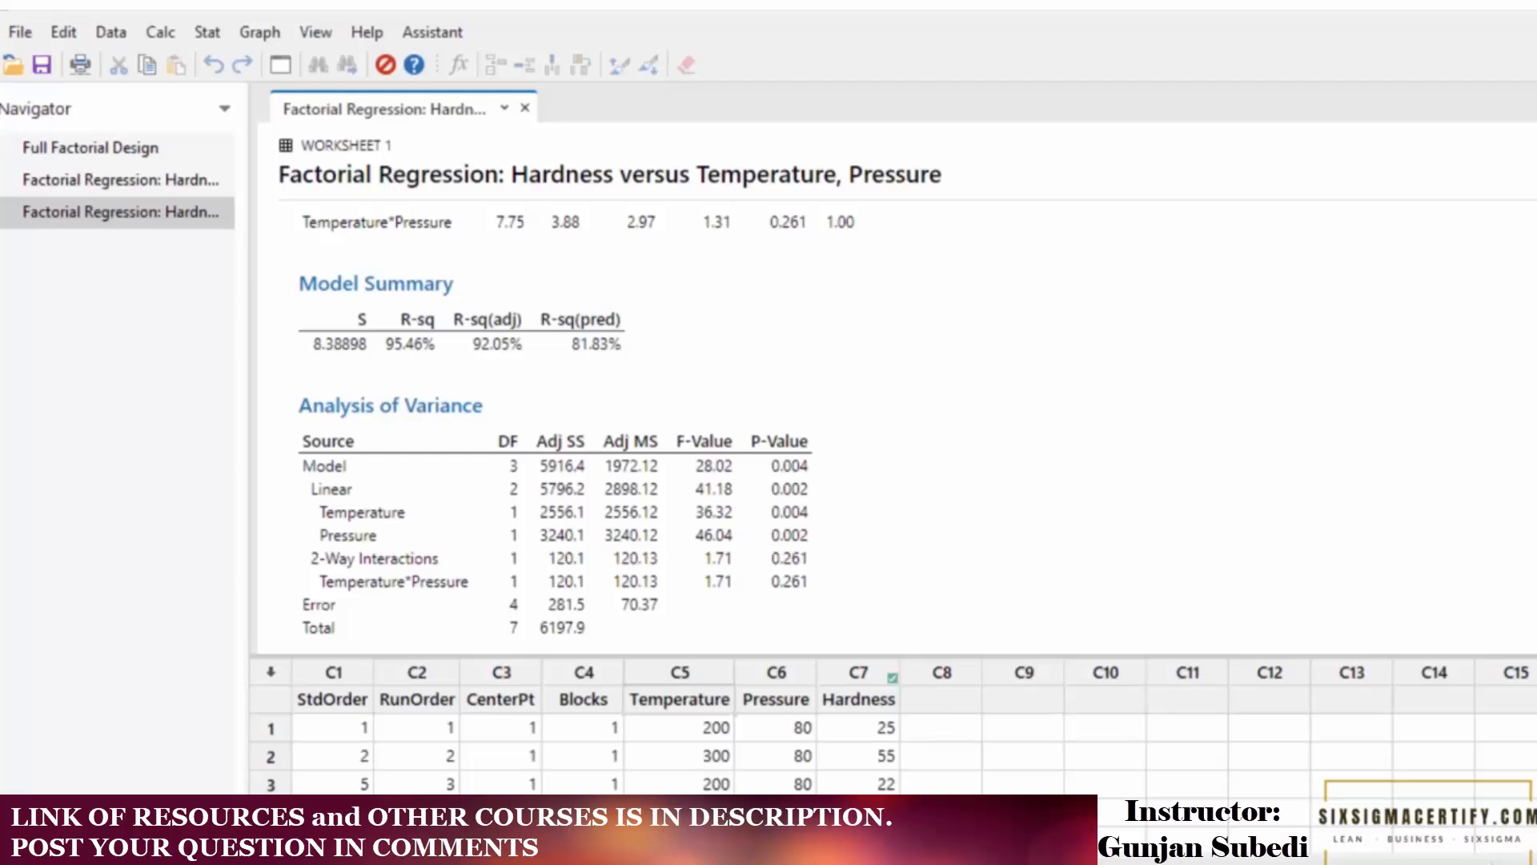
scroll(360, 340, down, 1)
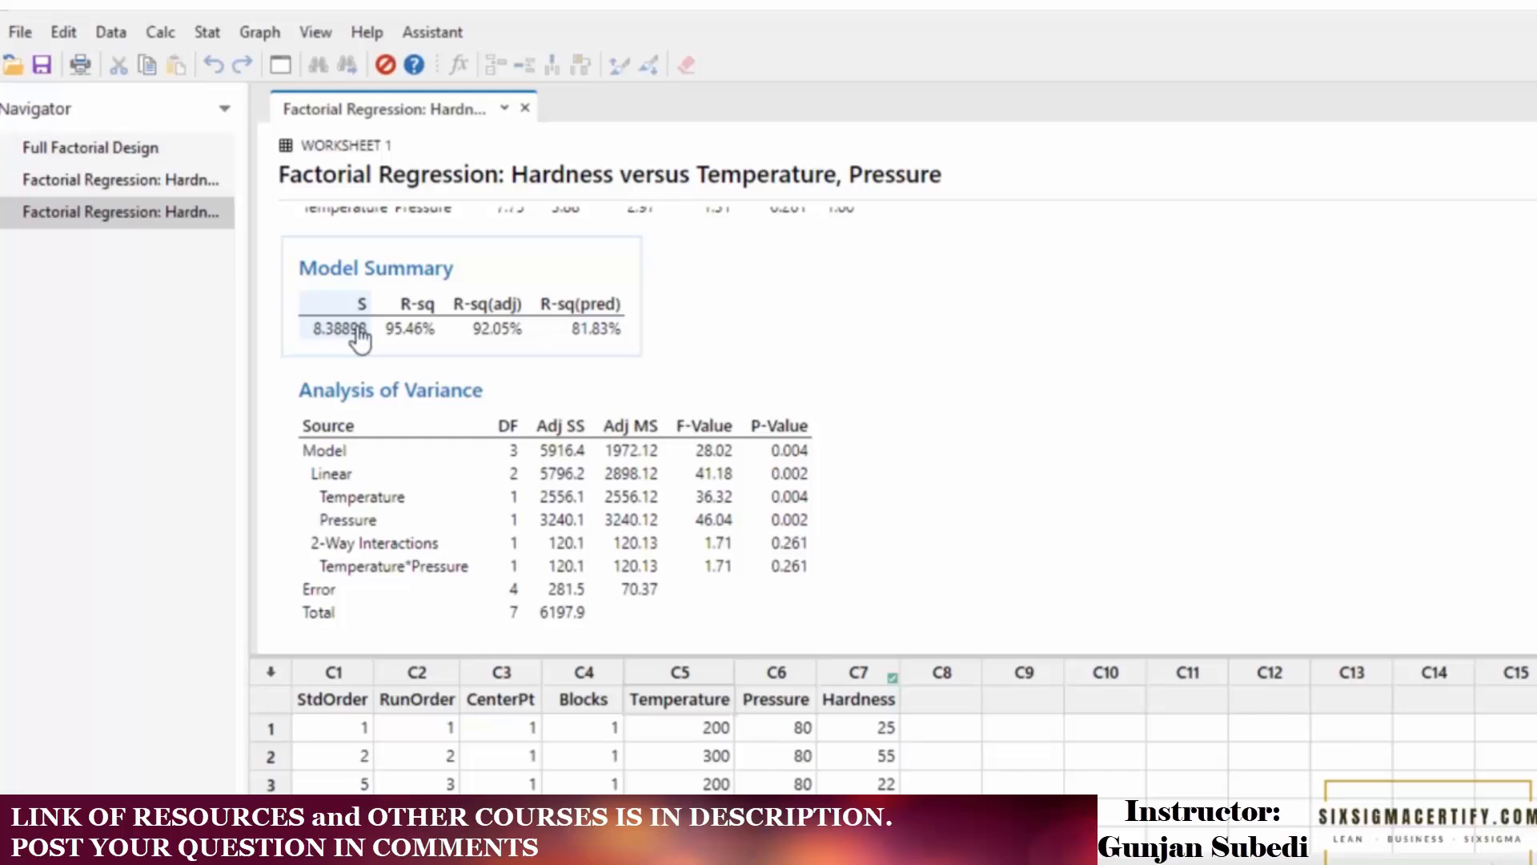
scroll(370, 353, down, 5)
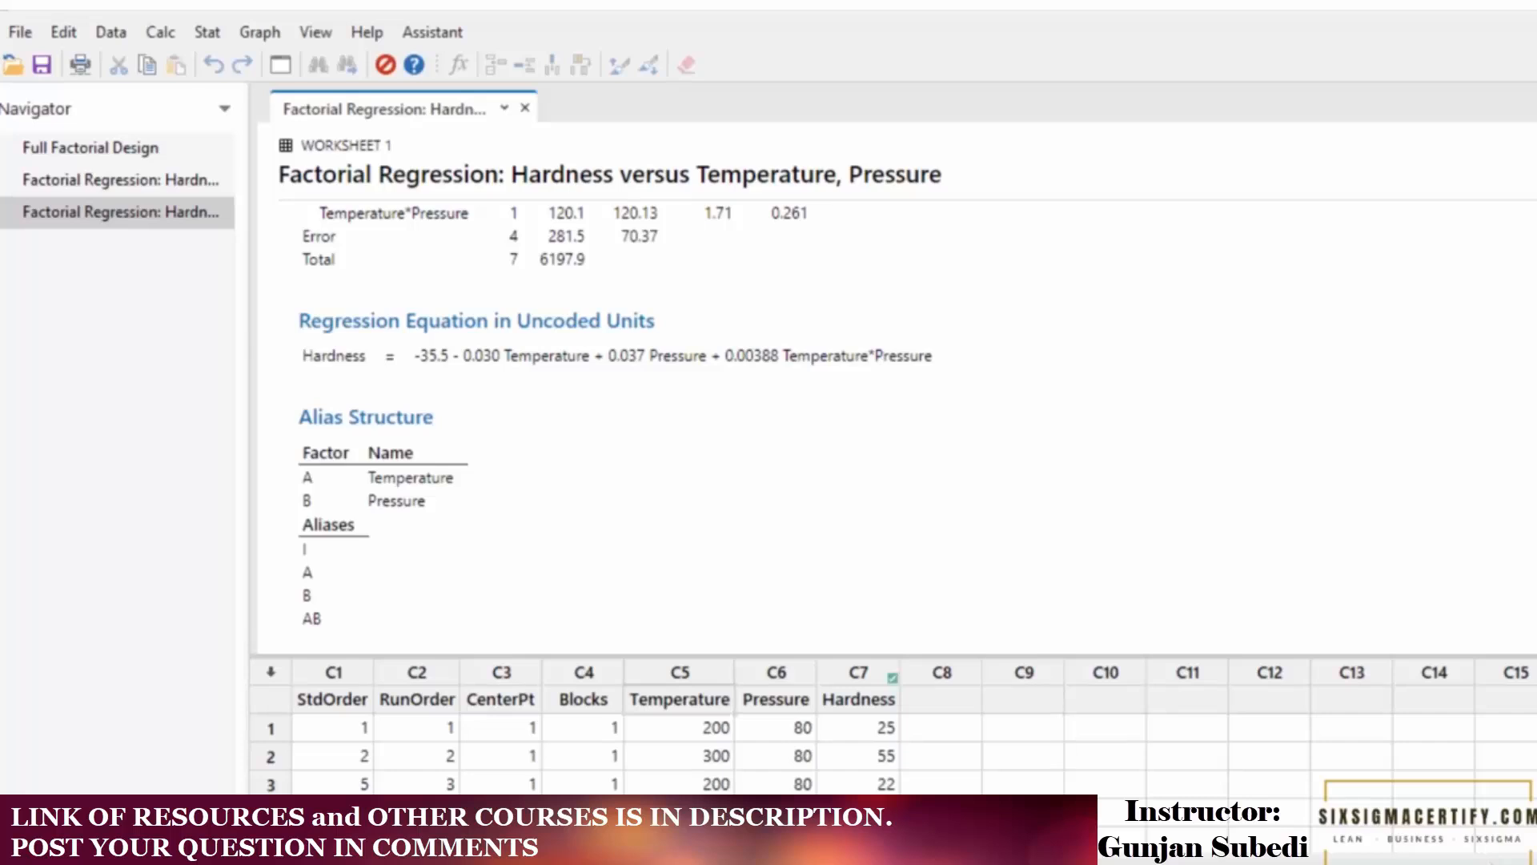
scroll(617, 384, up, 5)
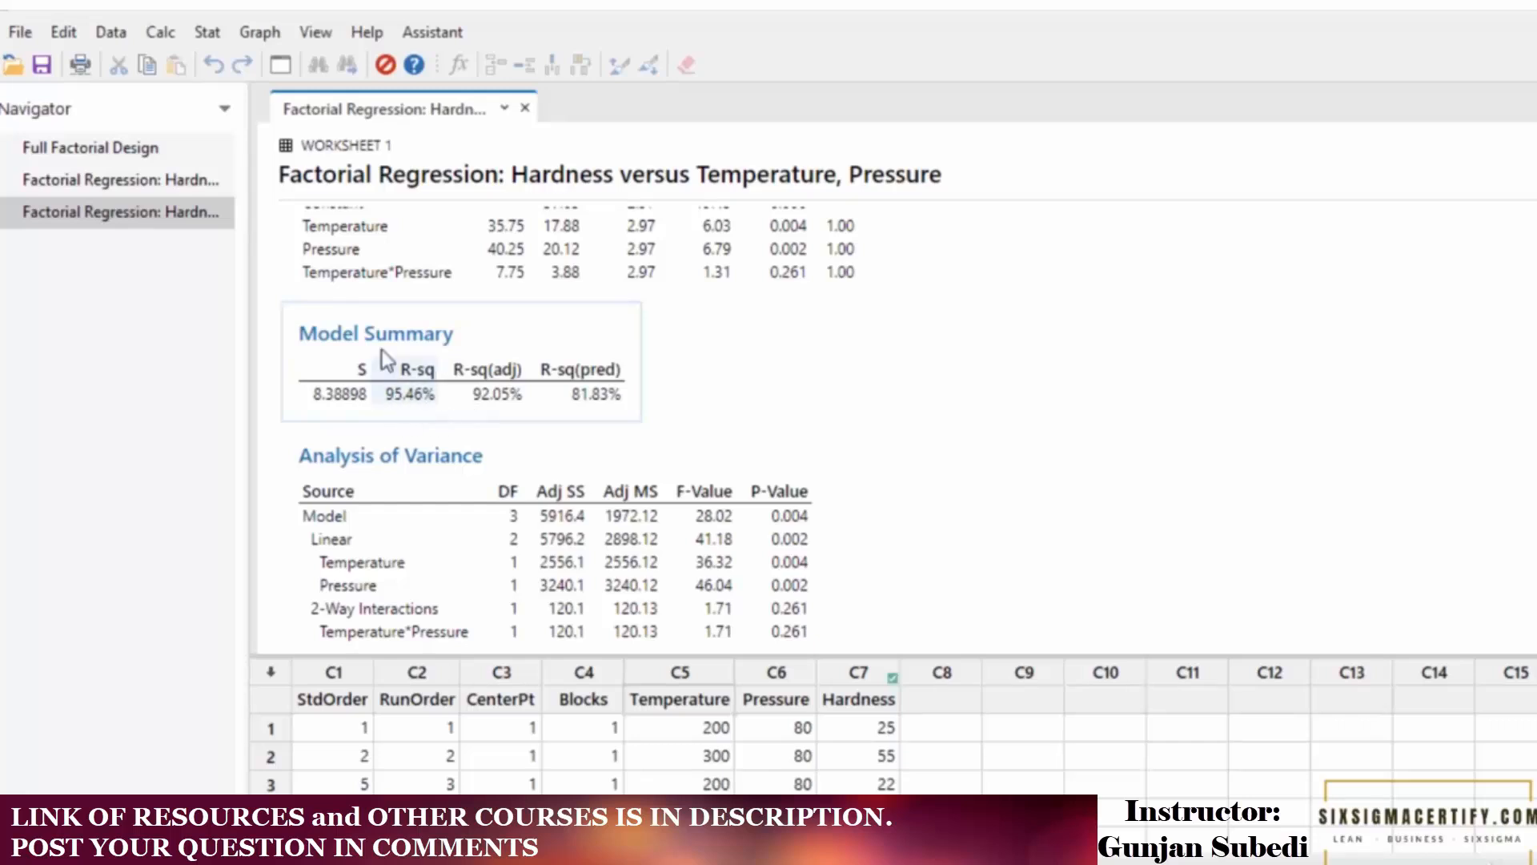
scroll(690, 405, down, 5)
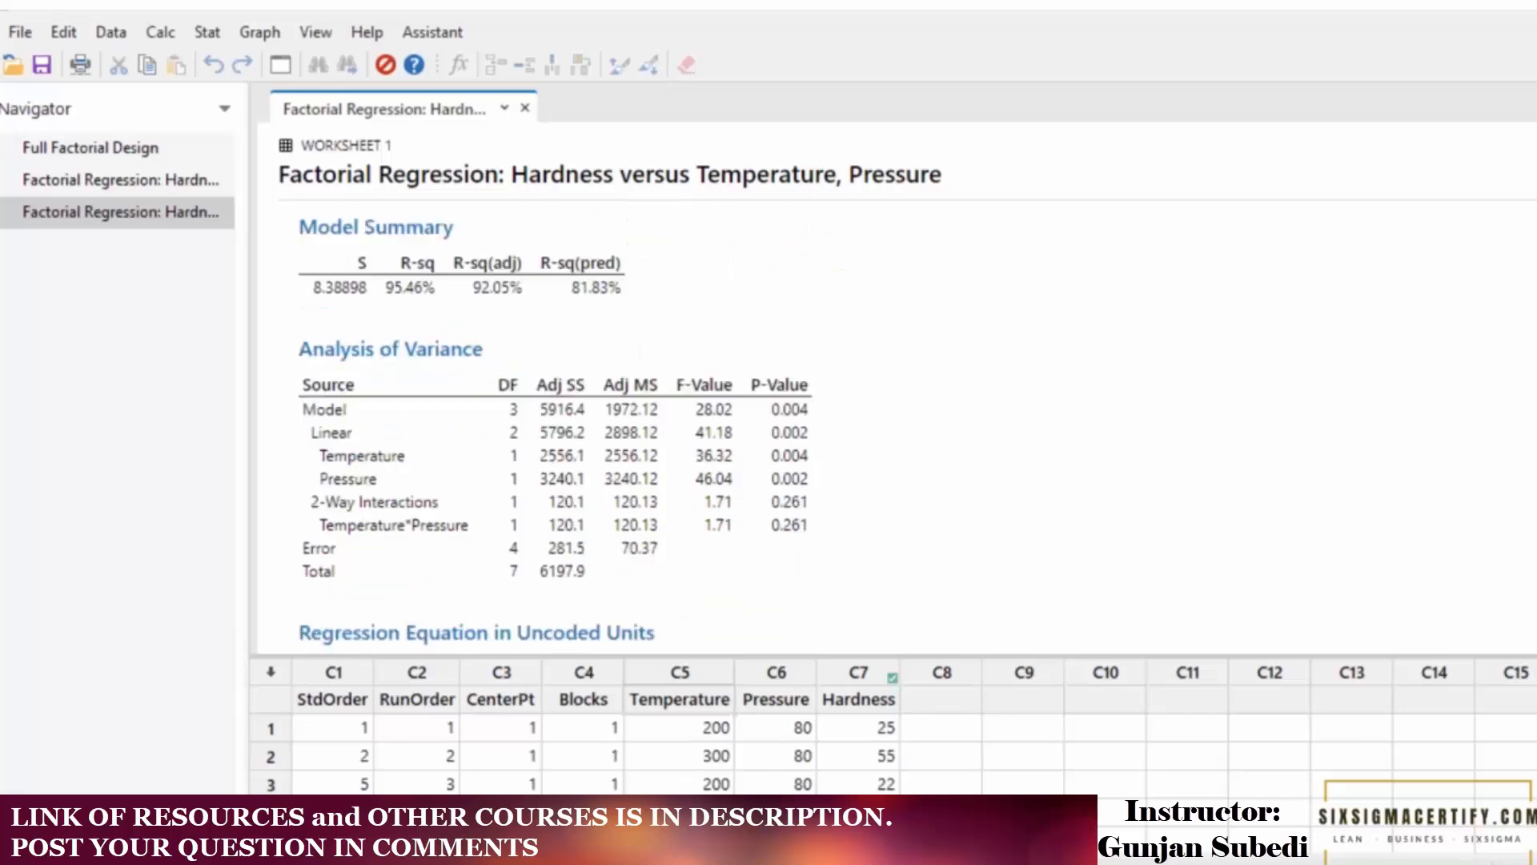
scroll(493, 454, up, 5)
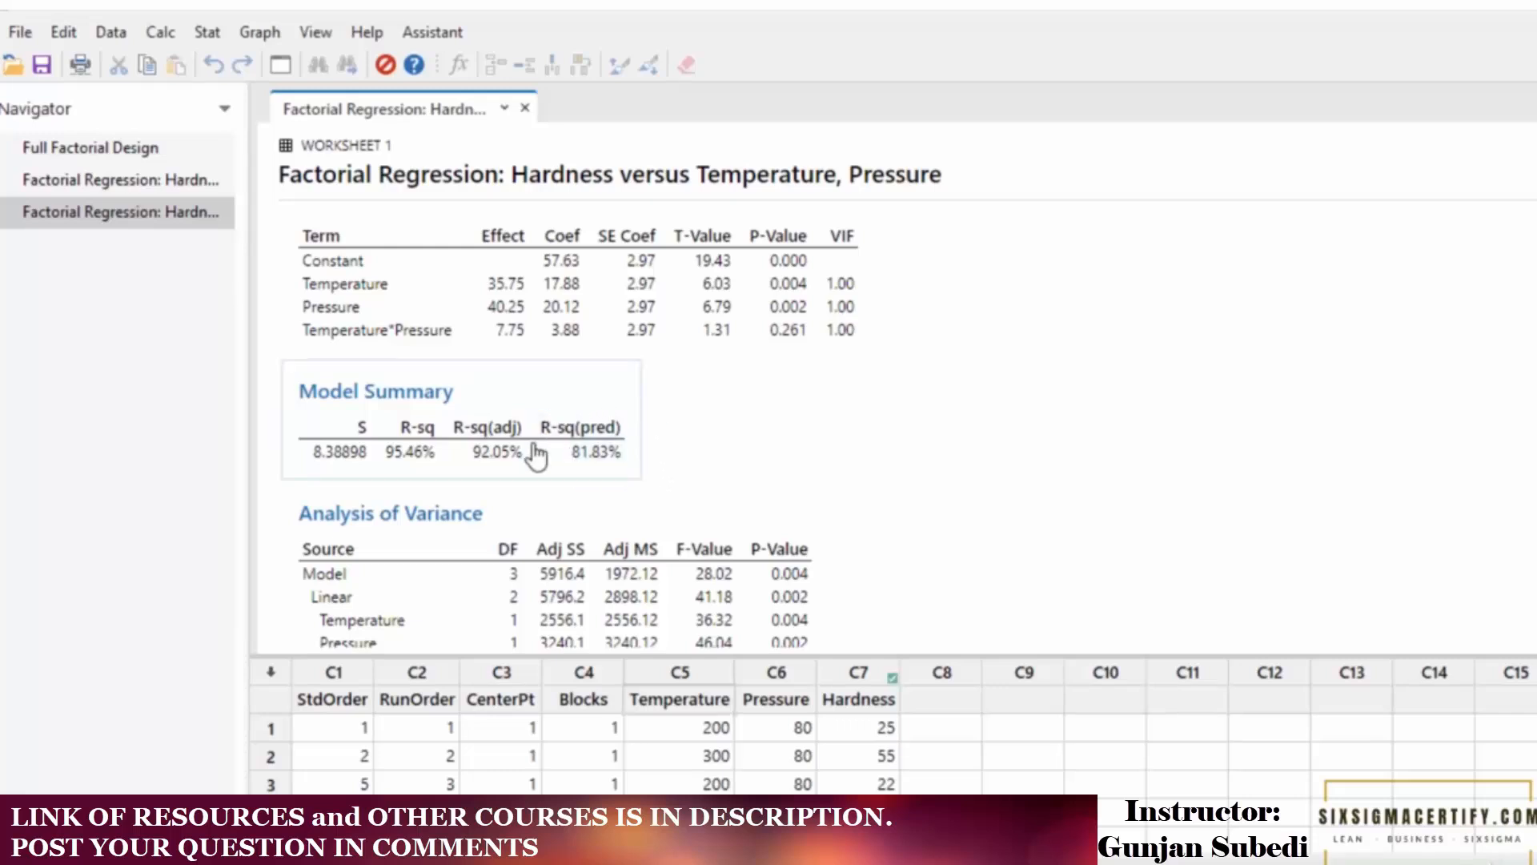
scroll(654, 424, down, 8)
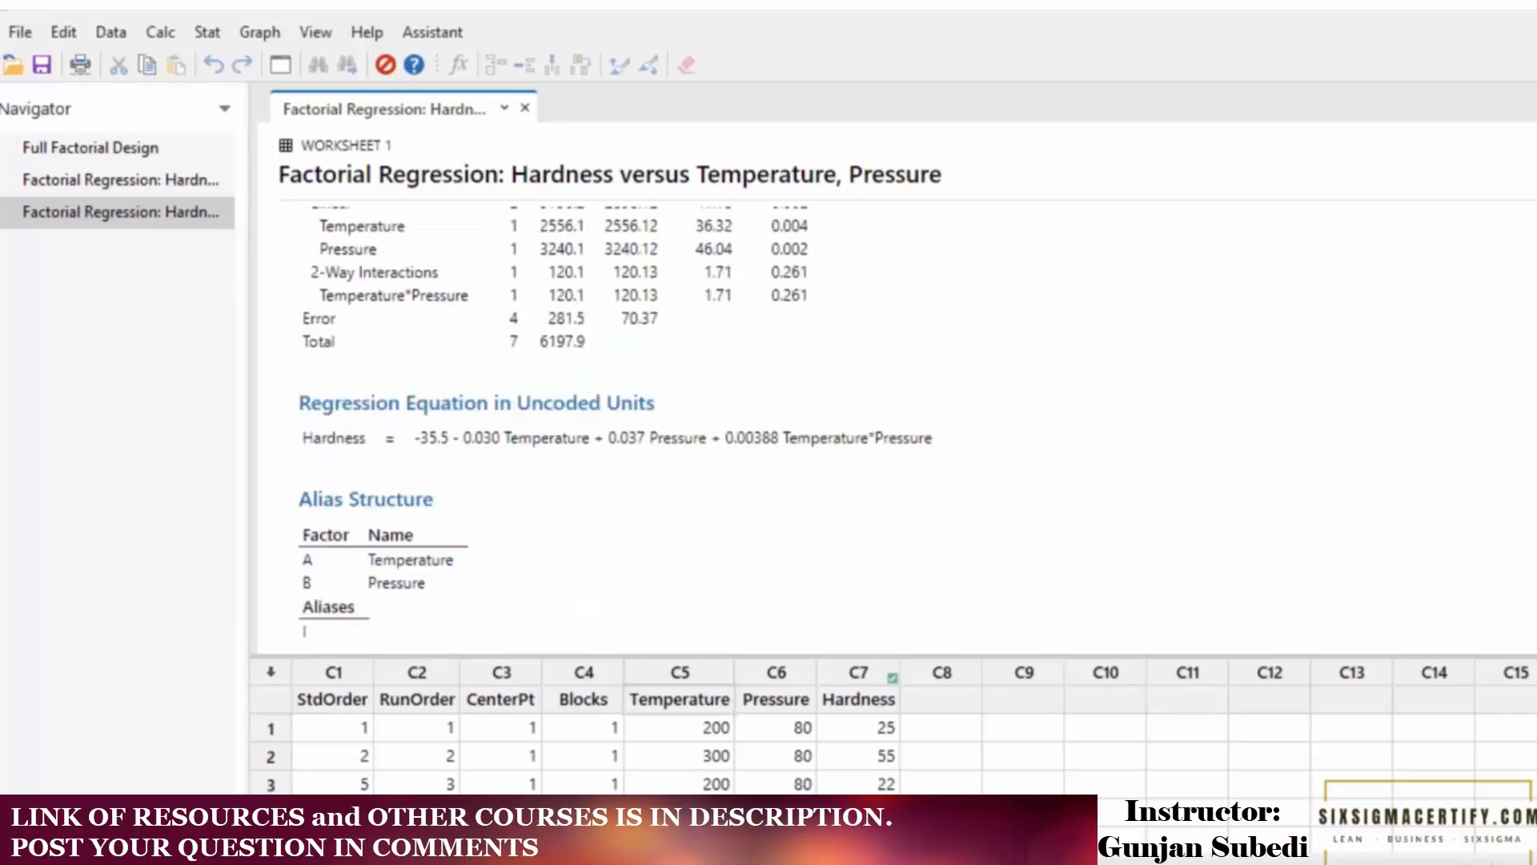
scroll(653, 424, up, 7)
scroll(611, 265, up, 1)
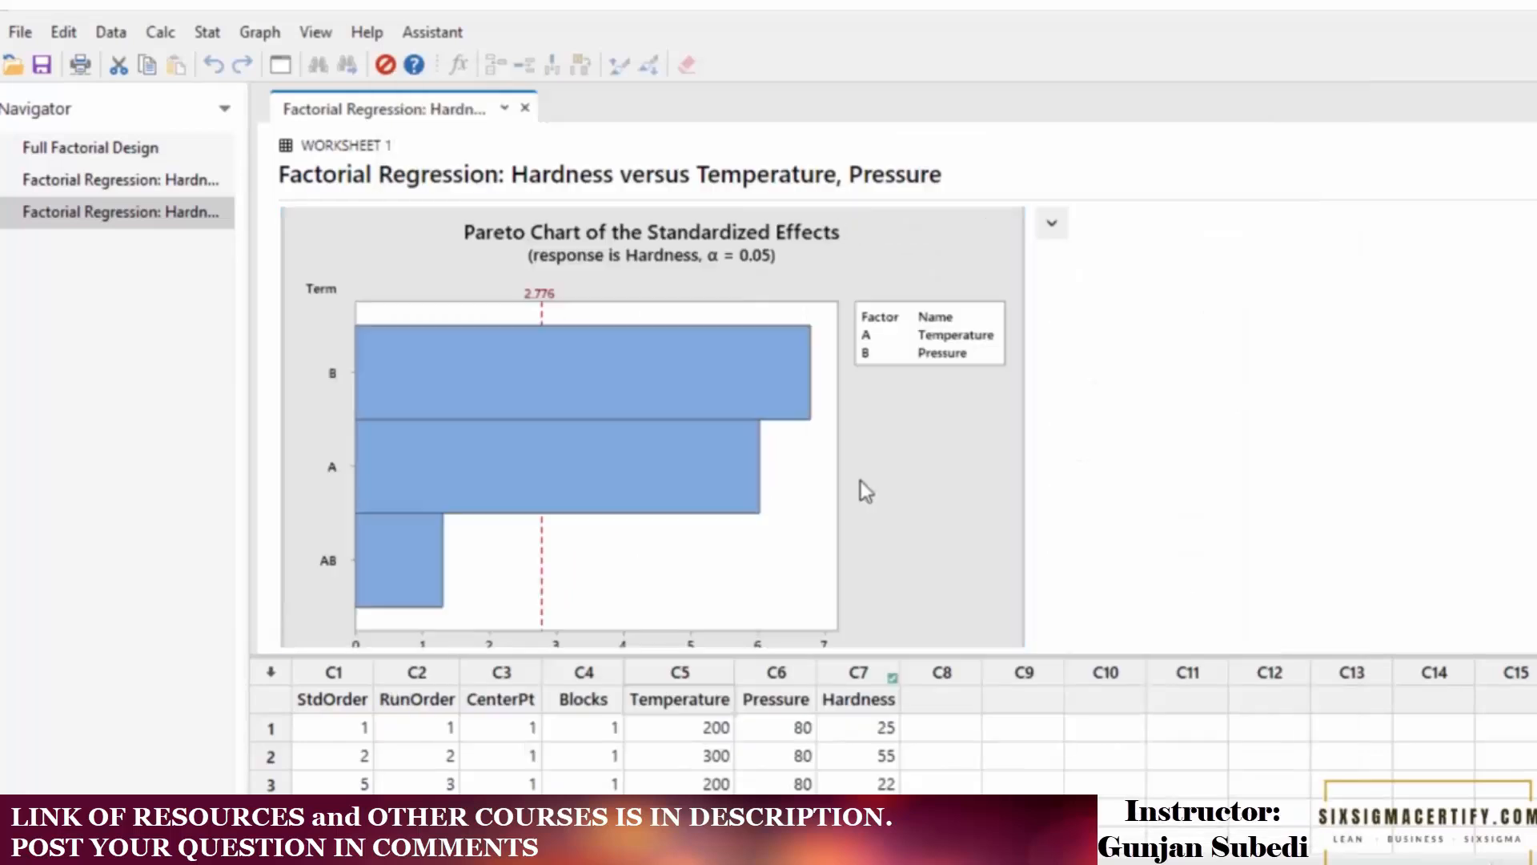
Open the Pareto chart of the standardized effects in the graph editor, examine its bars and reference line, and close it.
double_click(861, 480)
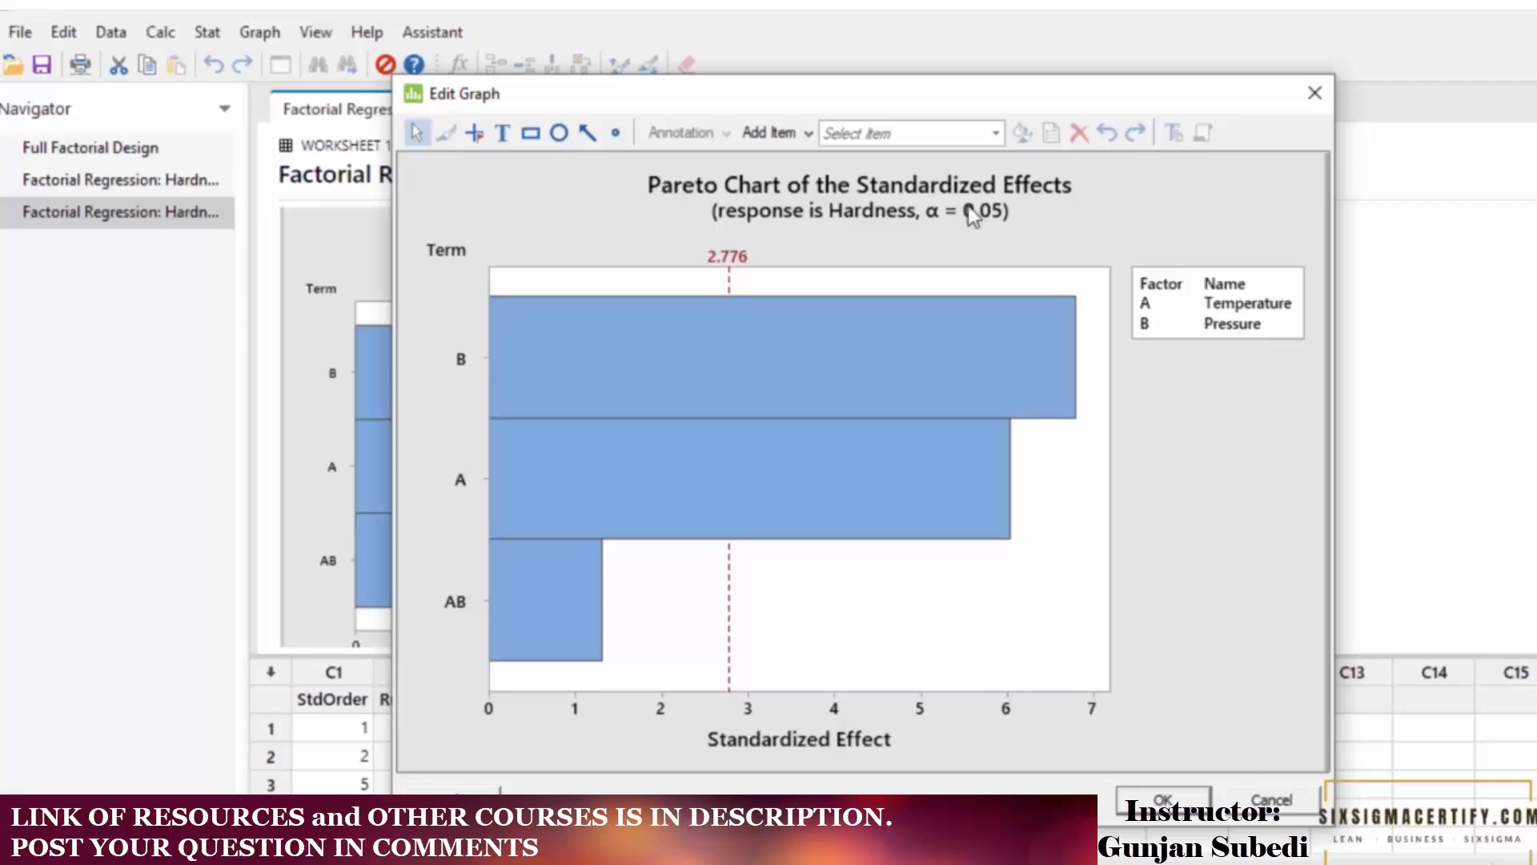
mouse_move(730, 313)
mouse_move(594, 598)
click(1160, 810)
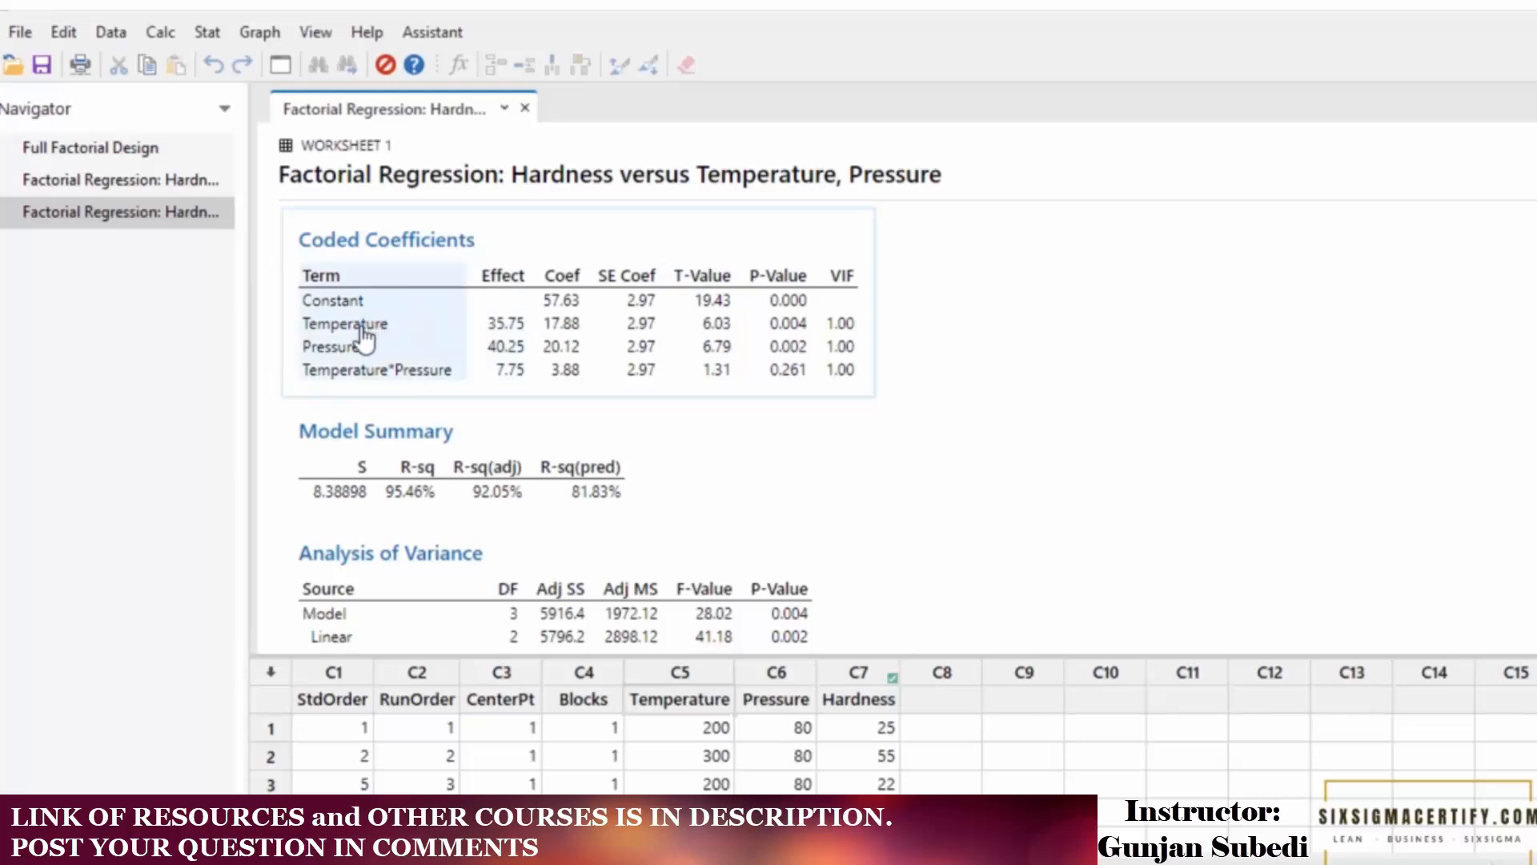
Reopen the enlarged Pareto chart after the coded coefficients and compare the B, A and AB bars with the reference line.
scroll(358, 353, down, 15)
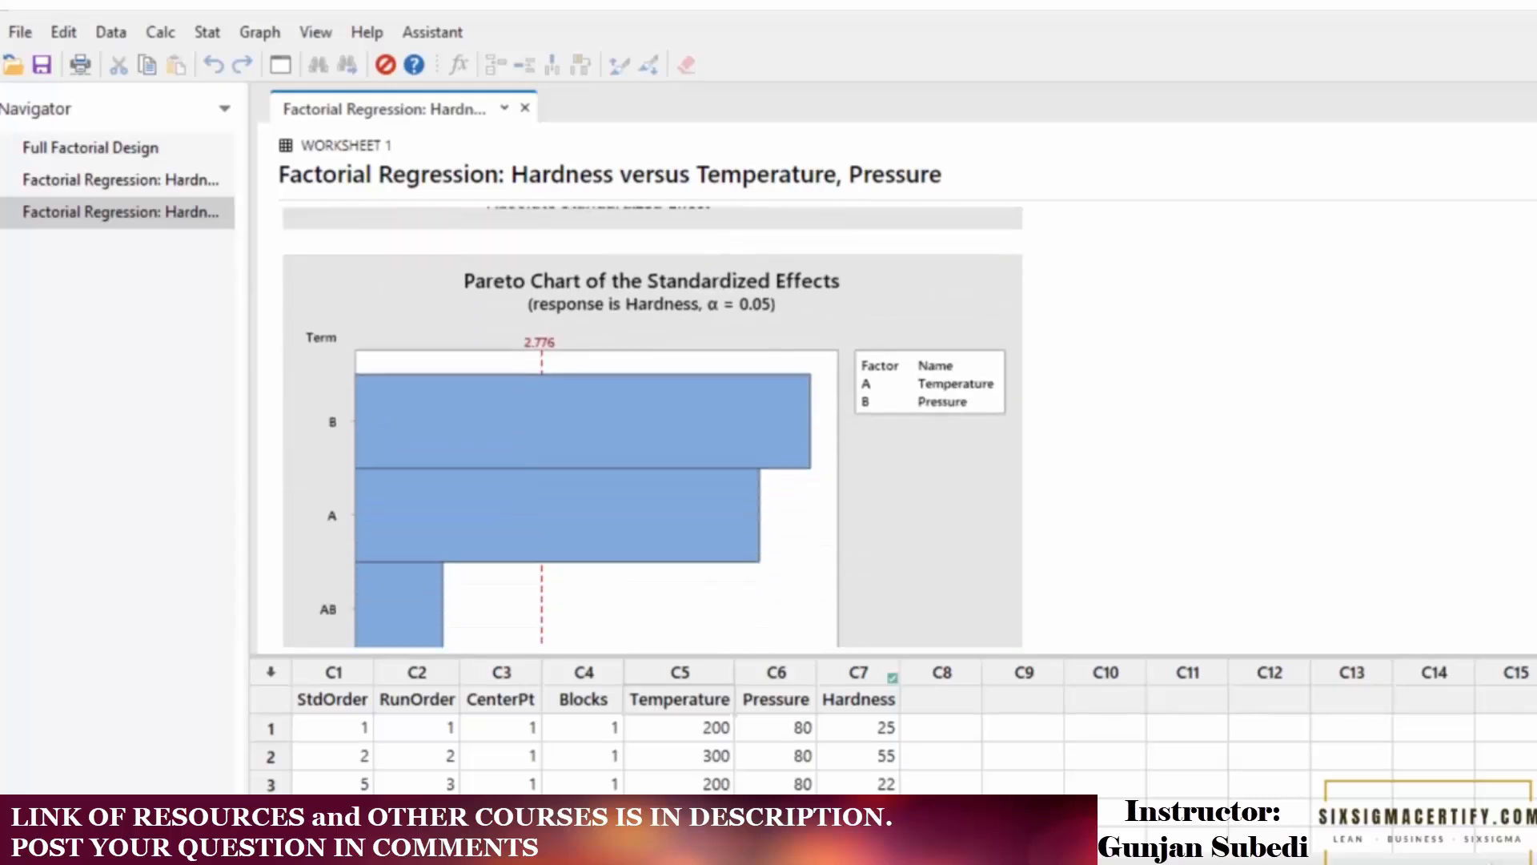
double_click(876, 448)
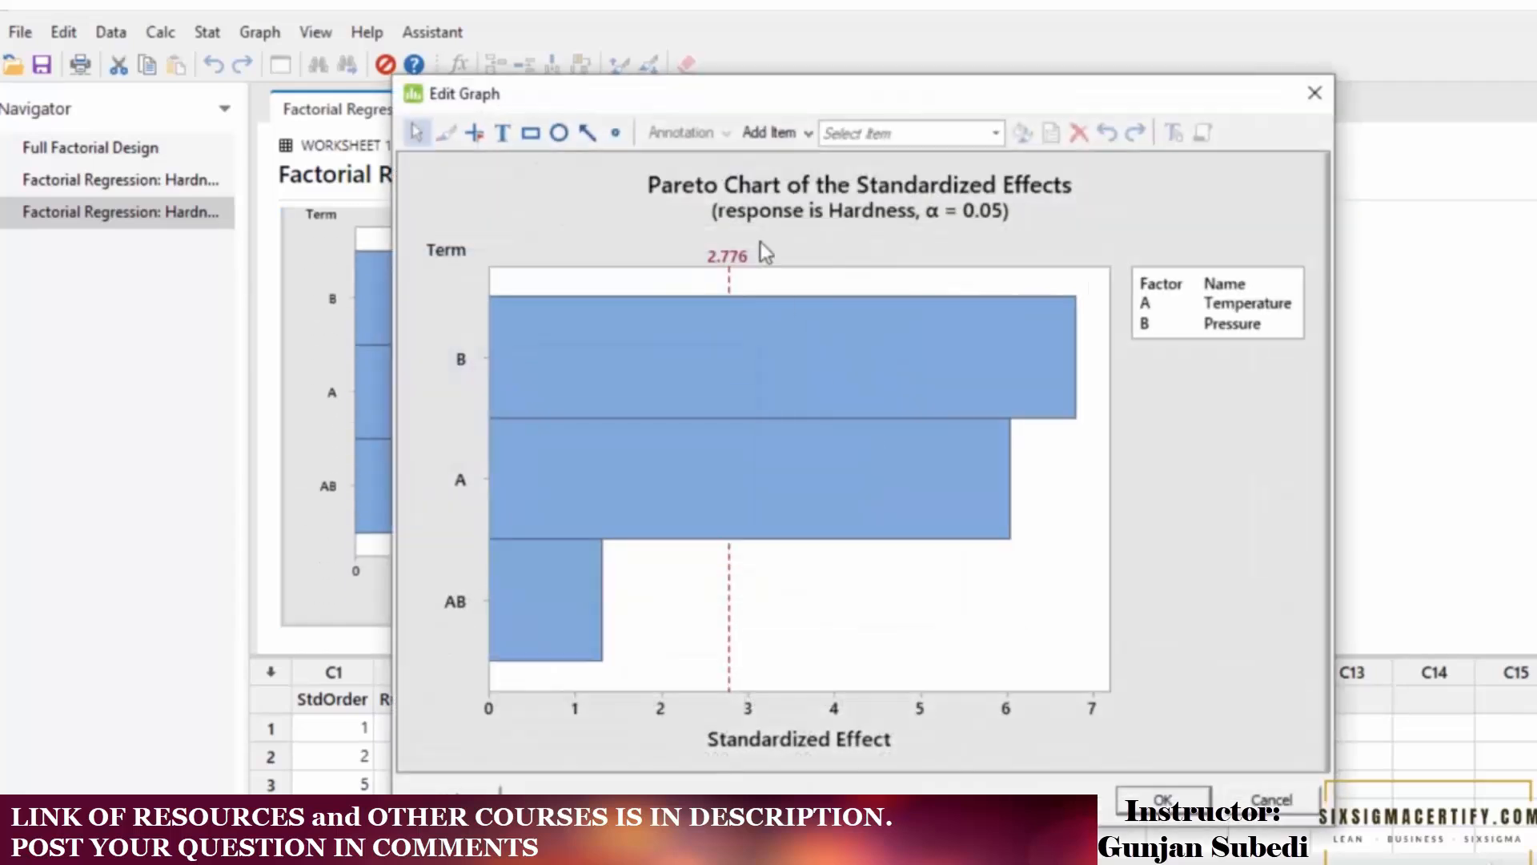
mouse_move(678, 393)
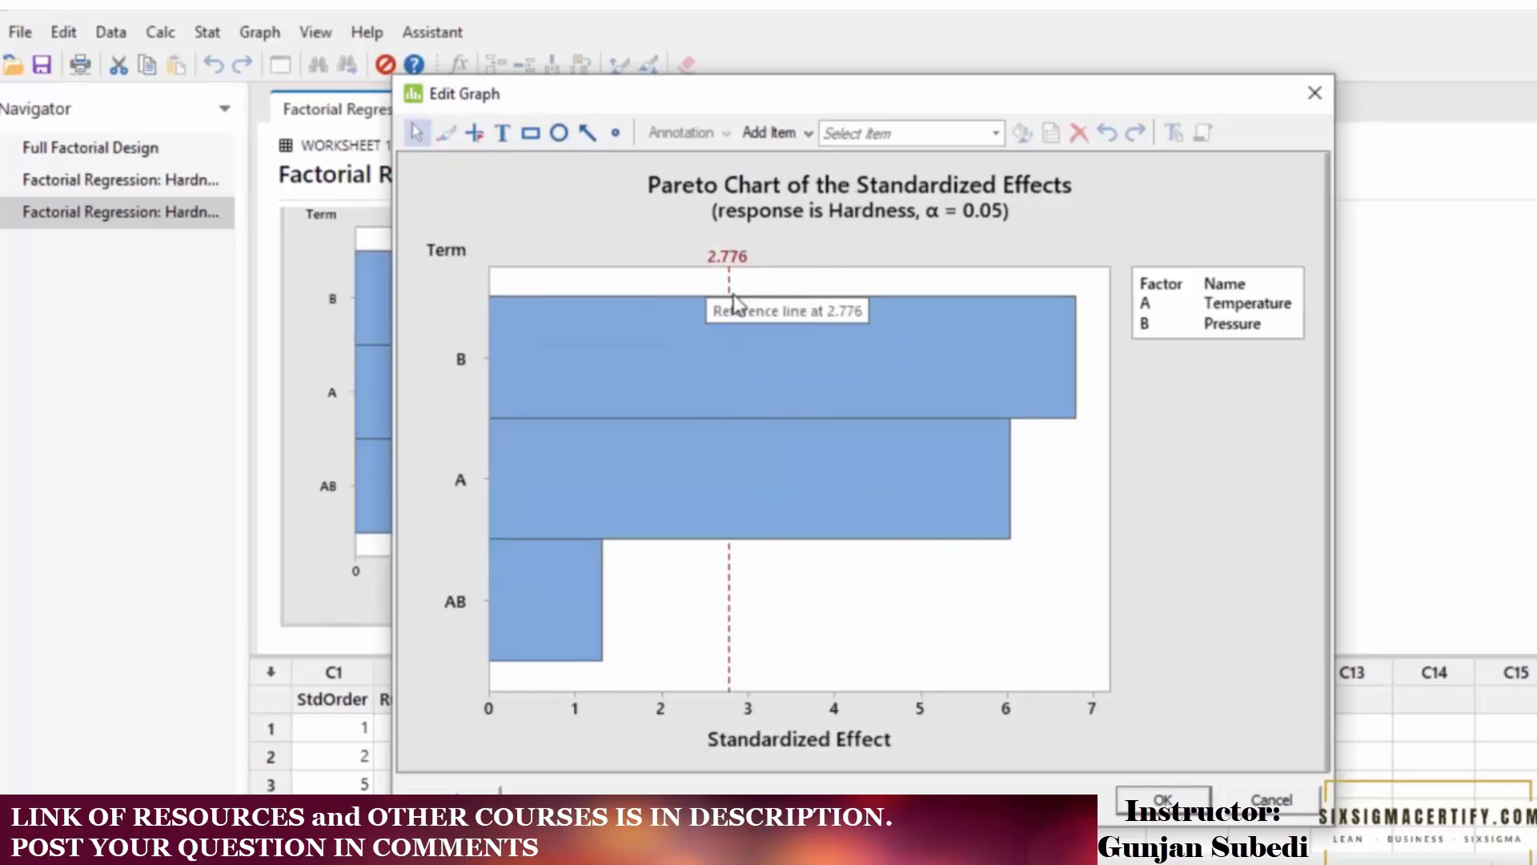
mouse_move(732, 288)
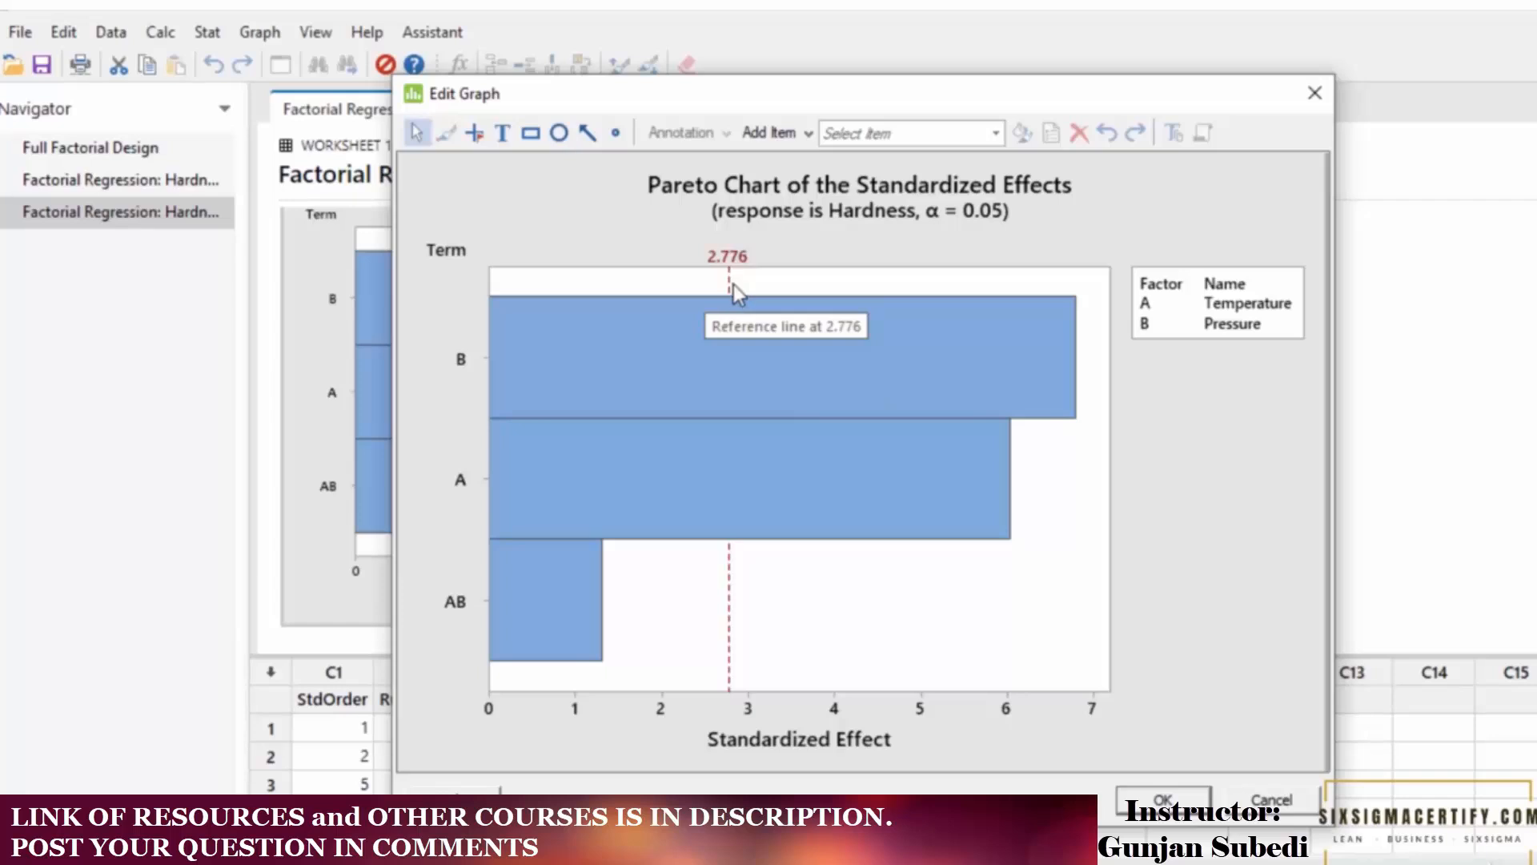
mouse_move(782, 304)
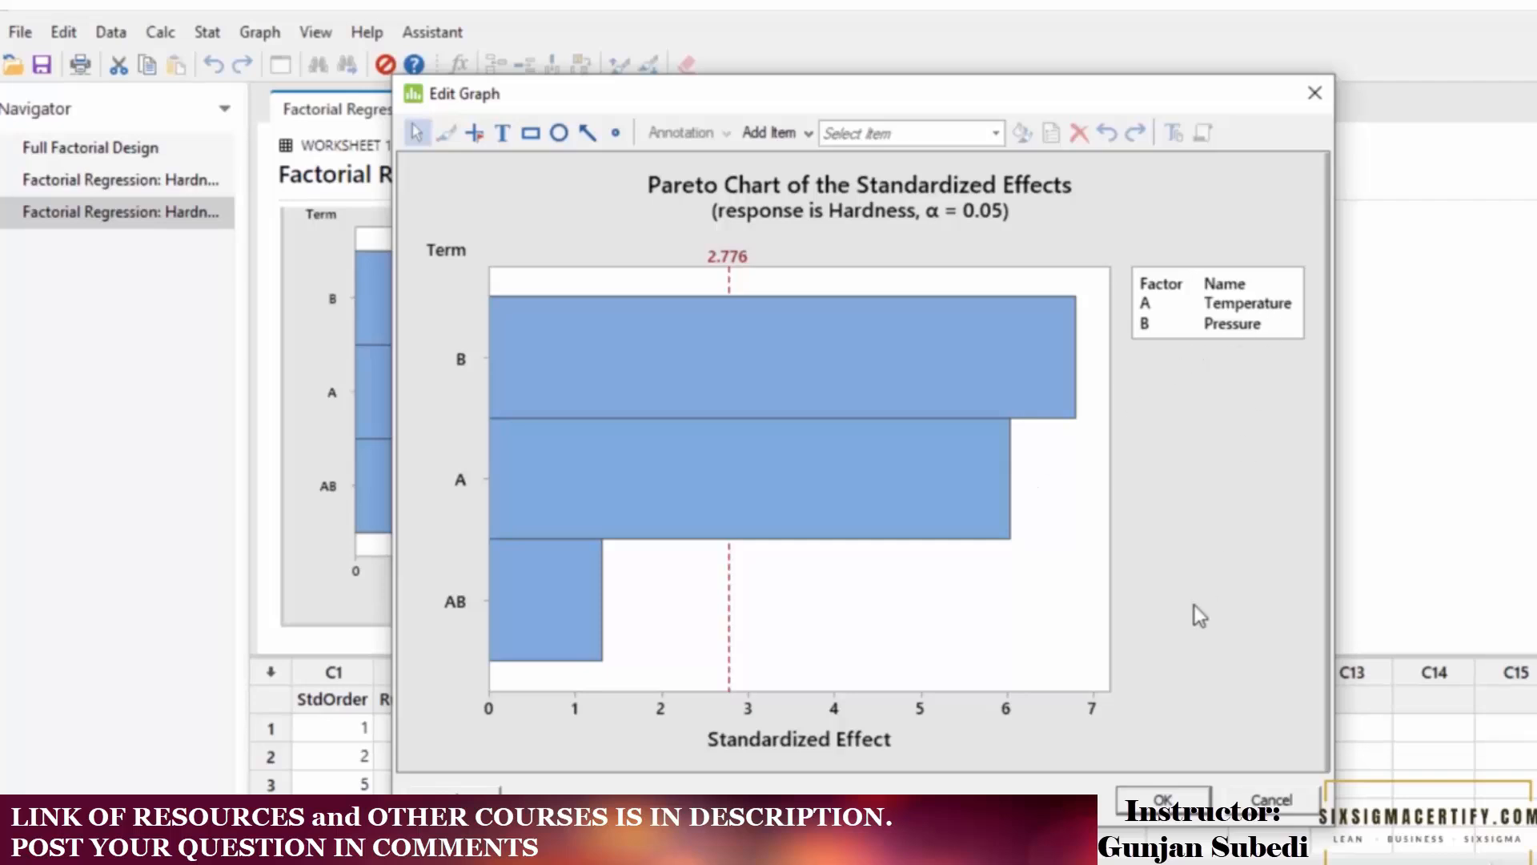
click(1163, 799)
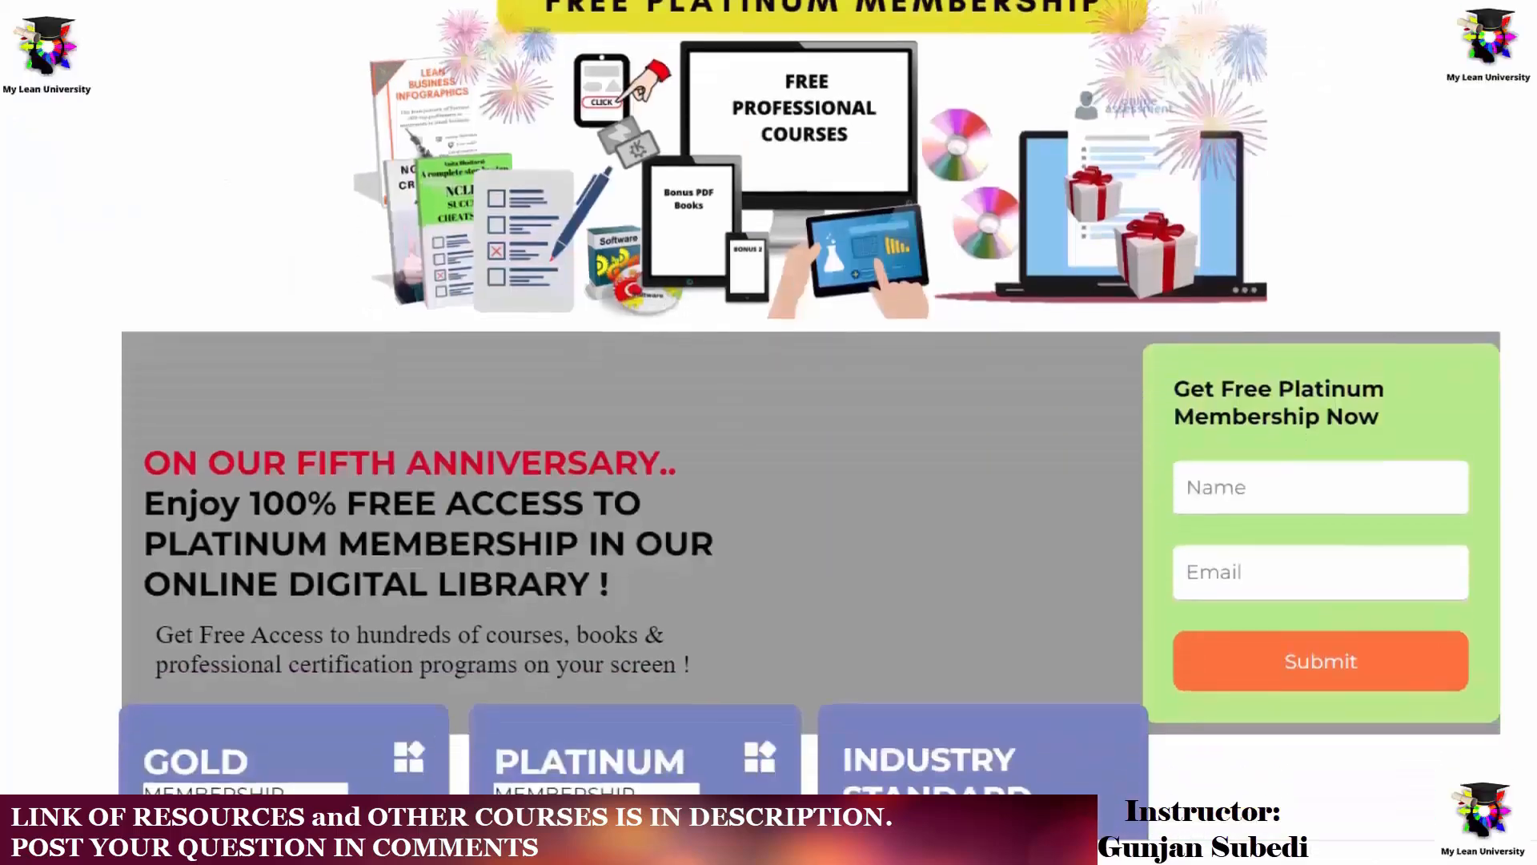